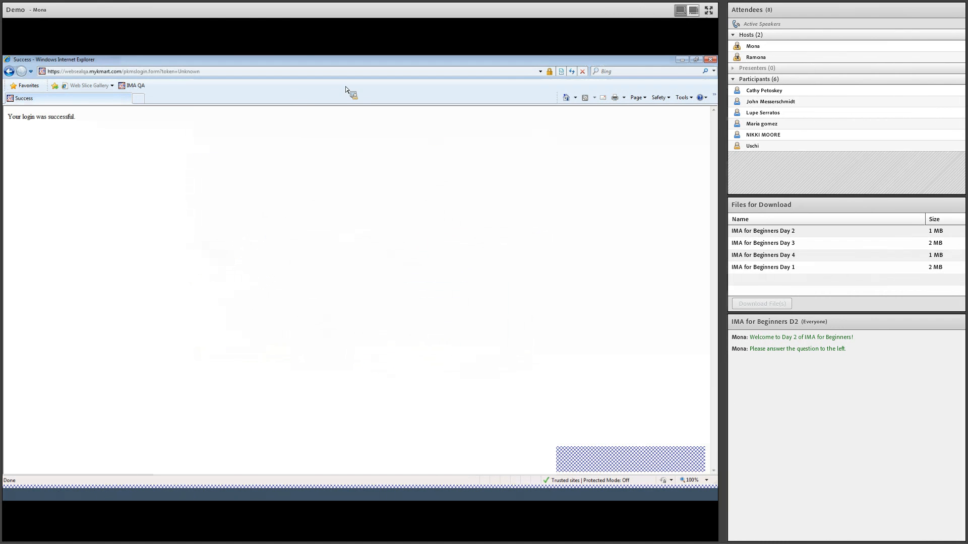
Step: Close the login success window and open the New Items tasklist filters of the Data Catalogue
left_click(710, 60)
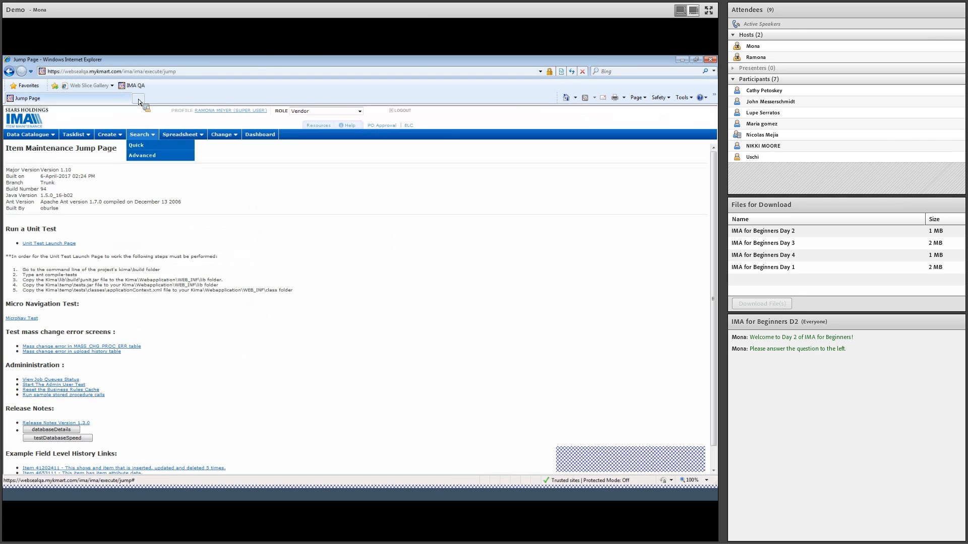
left_click(136, 145)
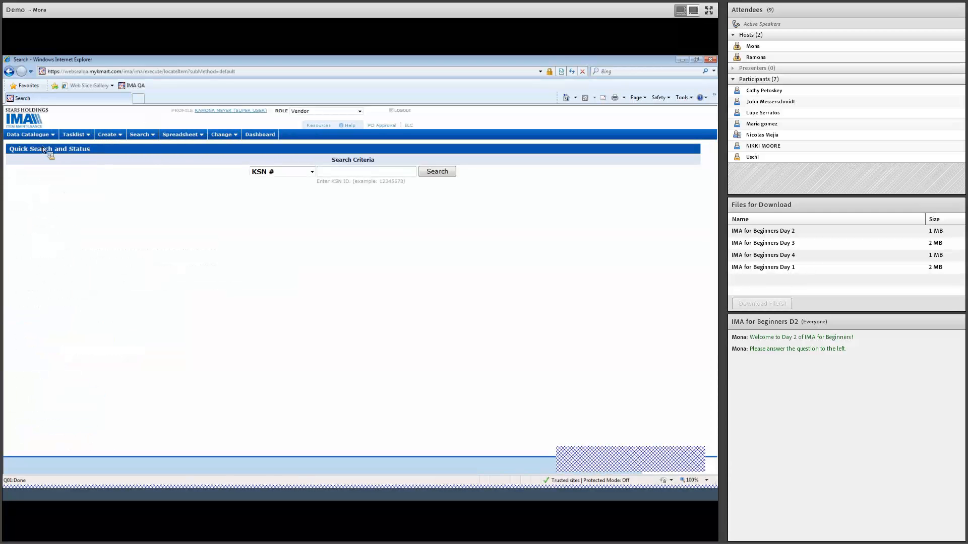
mouse_move(42, 147)
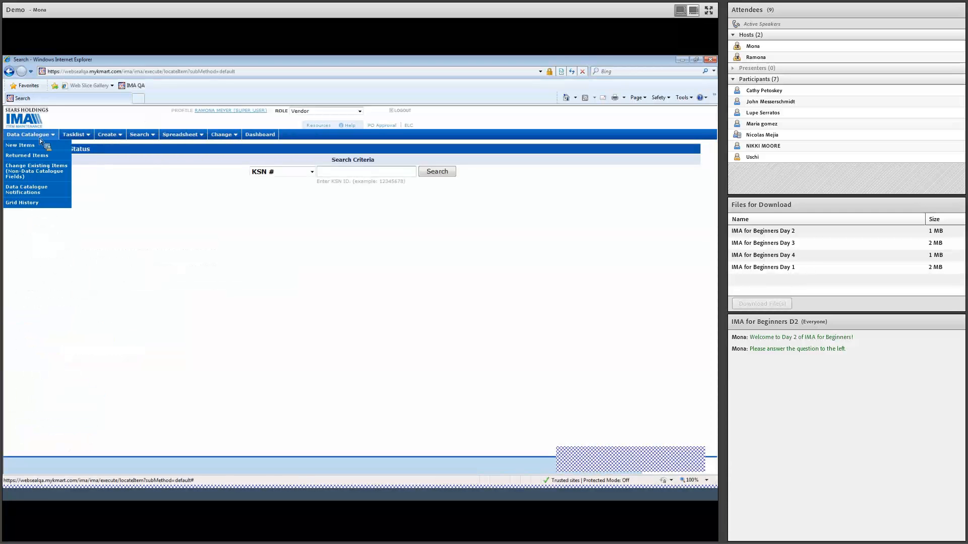
left_click(40, 144)
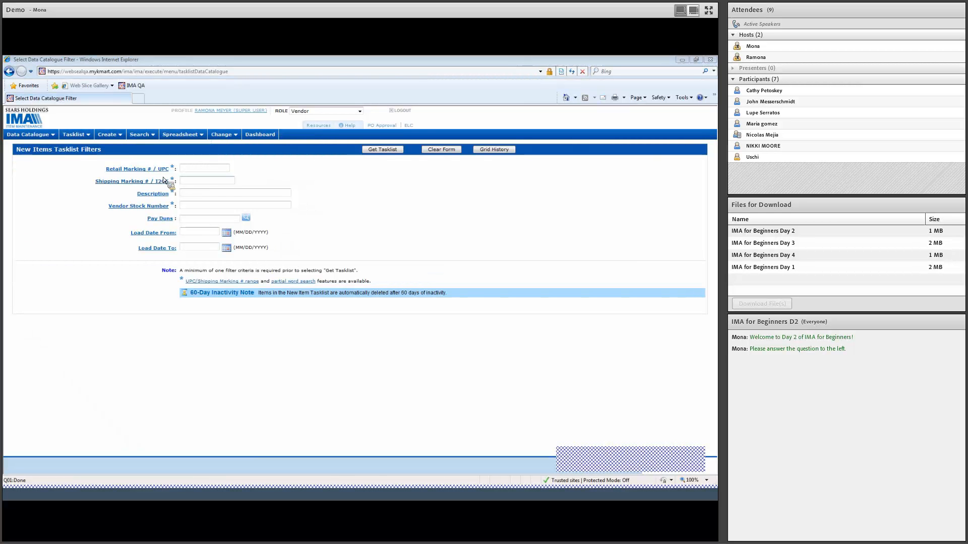
left_click(224, 184)
key("ctrl+v")
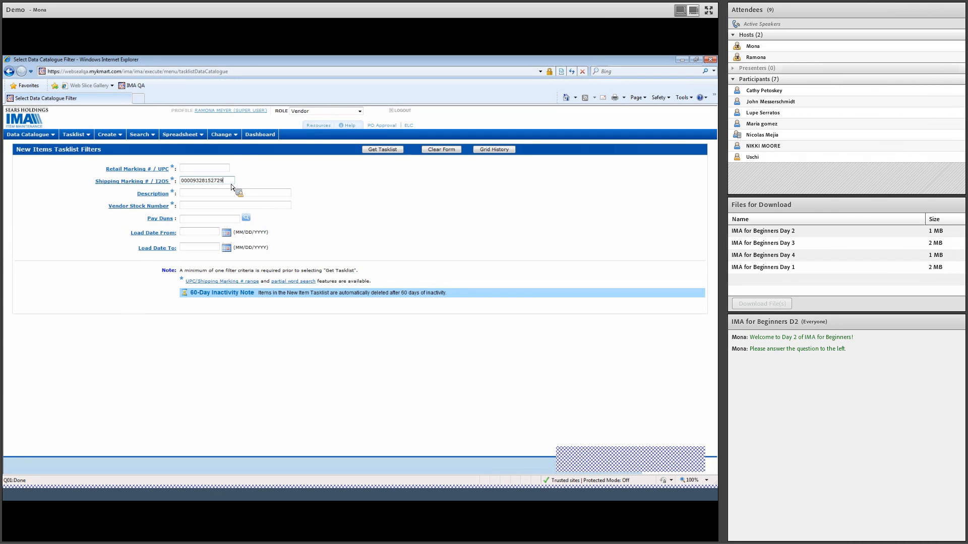
left_click(382, 150)
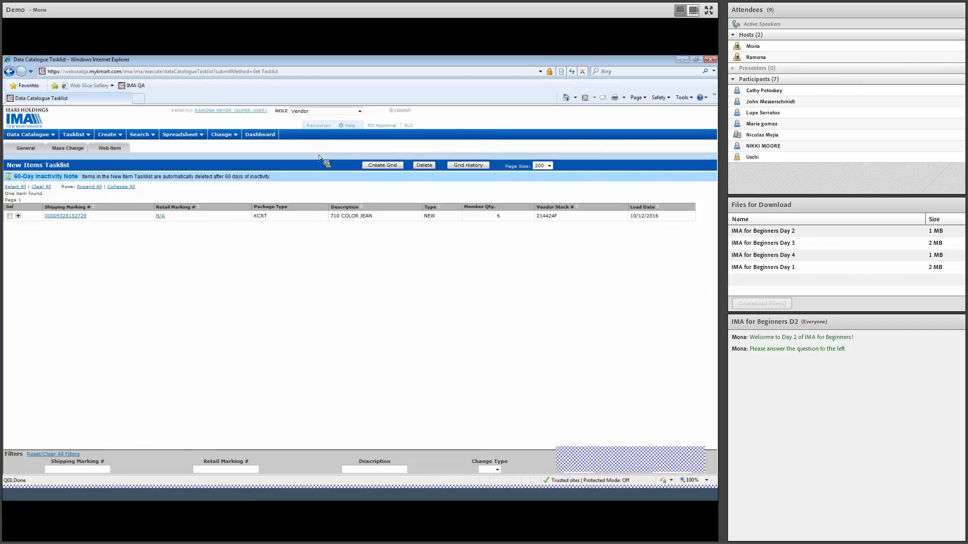
Step: Expand the 710 COLOR JEAN pack, select its parent row and start creating a grid for it
left_click(20, 218)
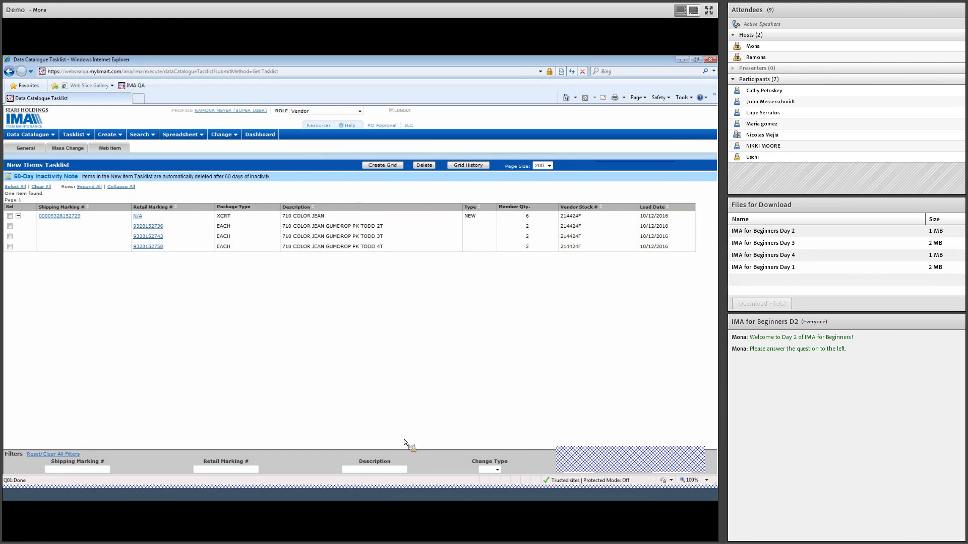
left_click(666, 466)
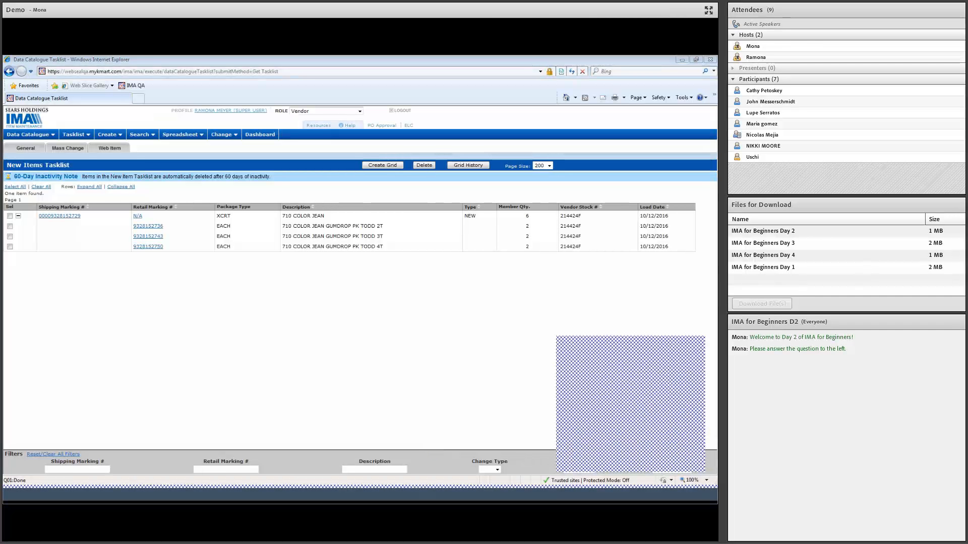
left_click_drag(129, 220, 129, 223)
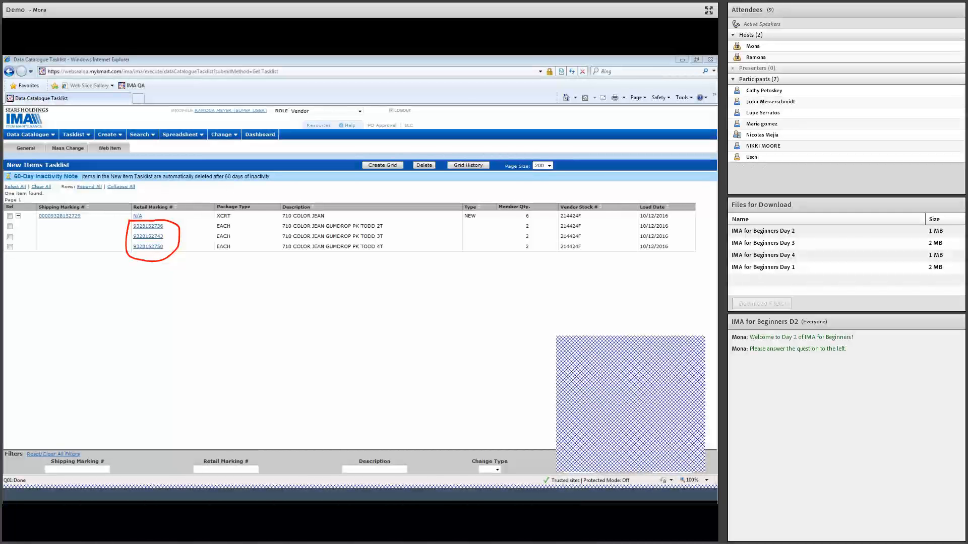
left_click(10, 216)
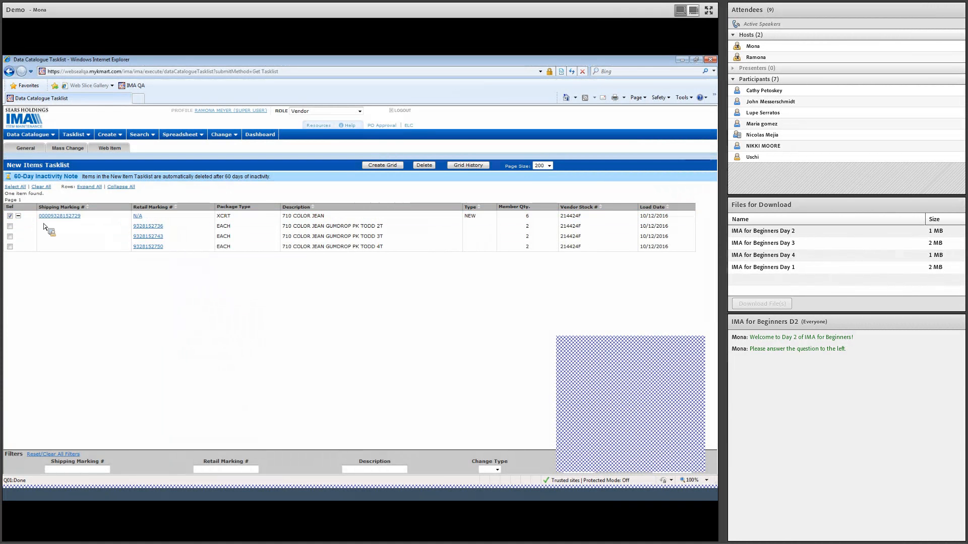
left_click(385, 167)
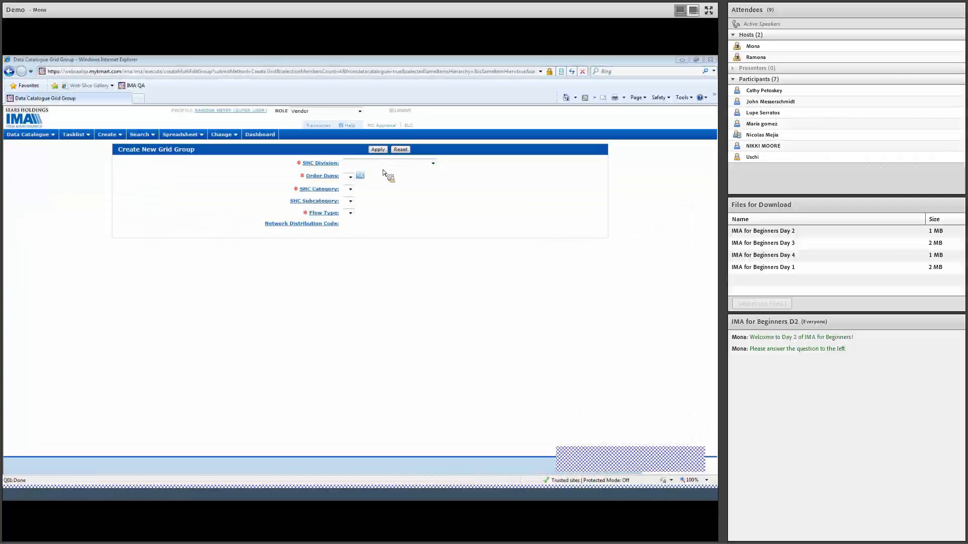
Step: Set the new grid group's SHC Division to 49 - KIDS WORLD
left_click(395, 167)
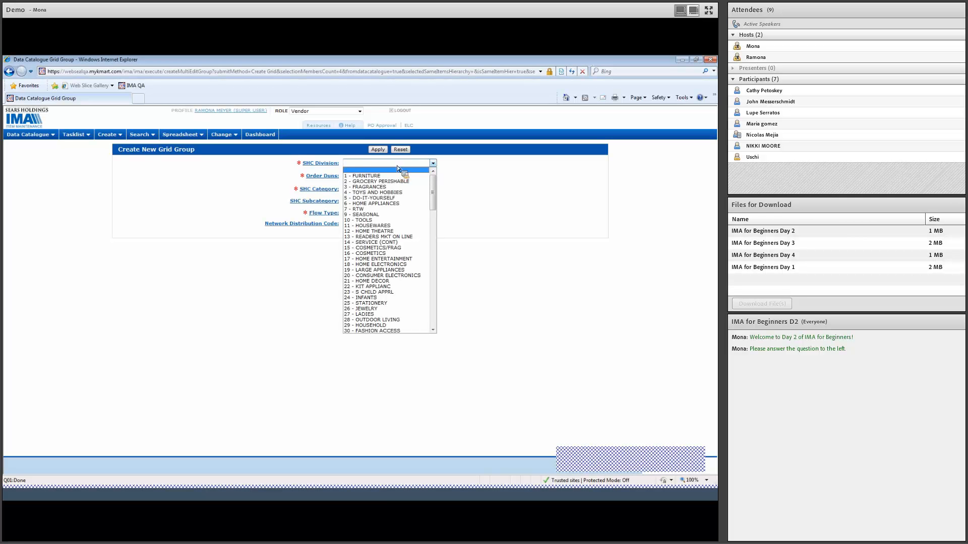
scroll(435, 210, "down", 3)
left_click_drag(436, 210, 438, 246)
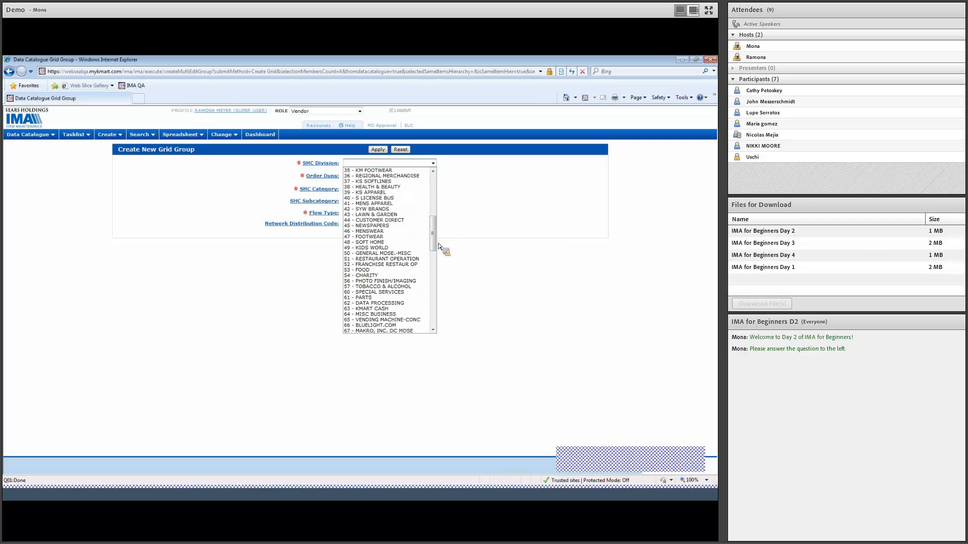
left_click(421, 247)
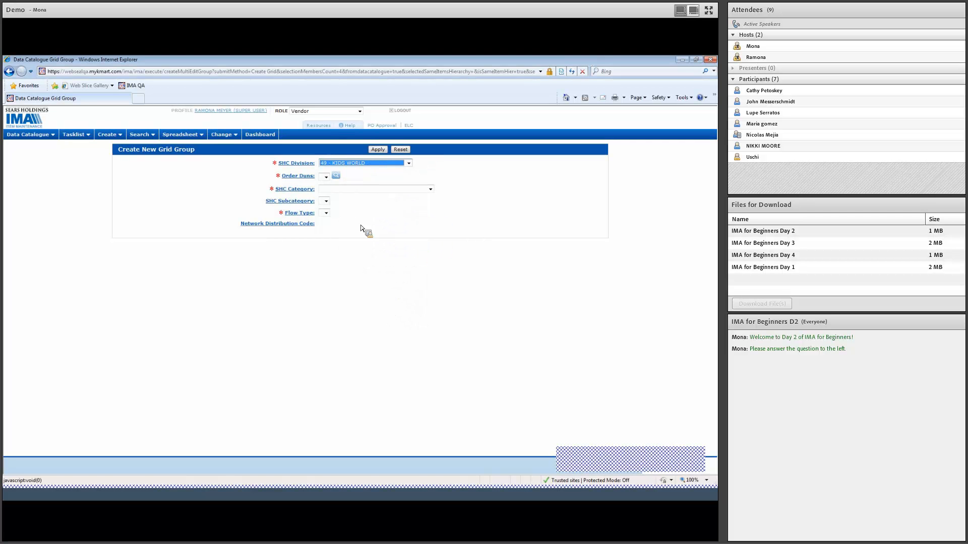
Step: Look up the vendor by its Order Duns and add the HADDAD APPAREL GROUP LTD JIT (Kmart) order entry to the grid group
left_click(336, 175)
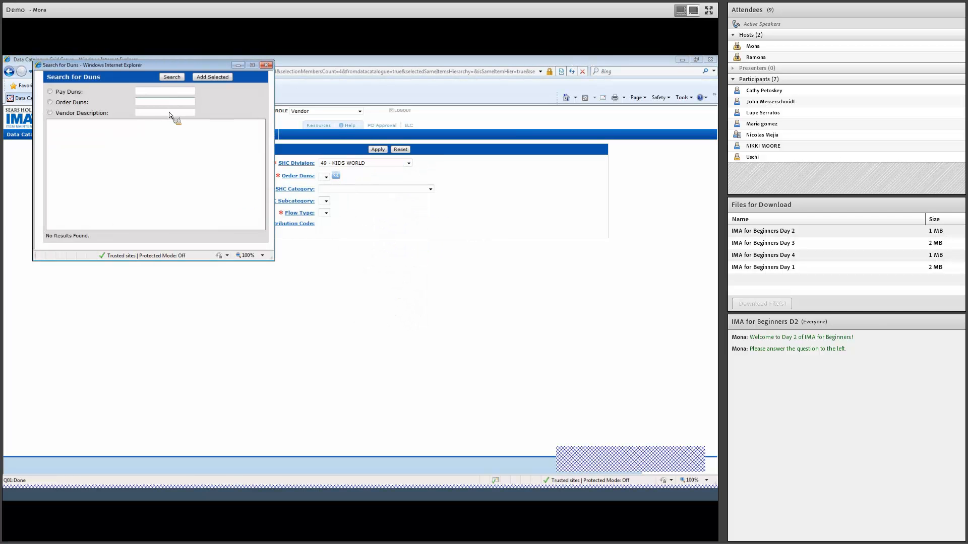
type("947796")
key("Return")
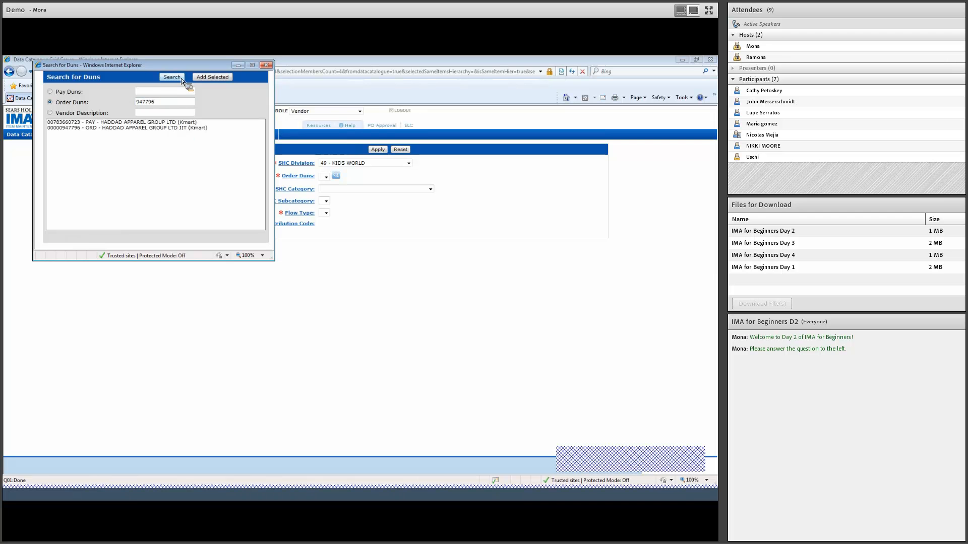
left_click(126, 127)
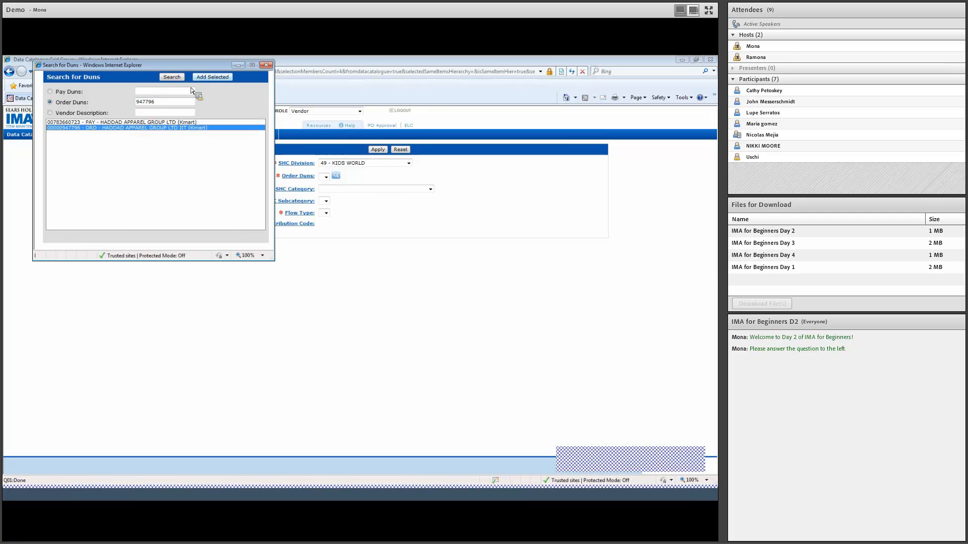
left_click(222, 78)
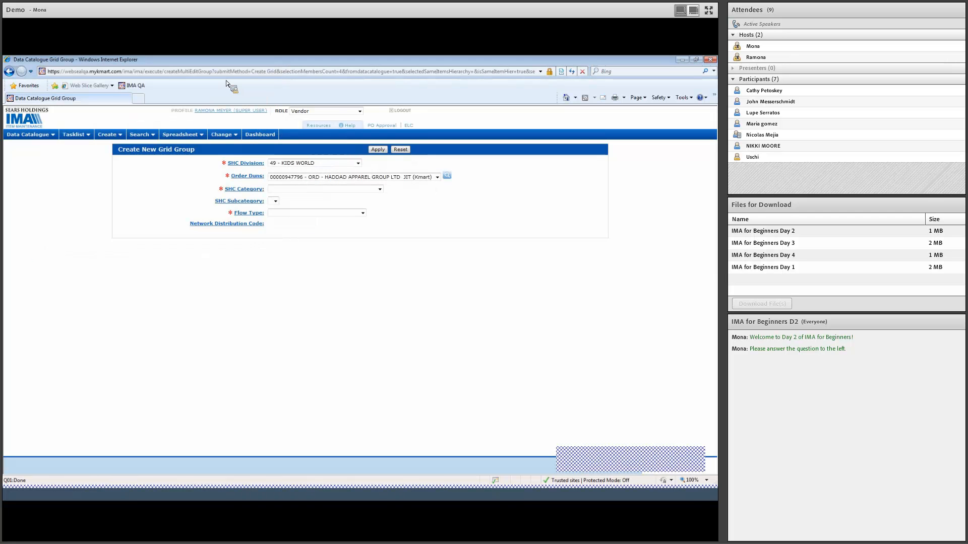
Step: Set the SHC Category to 7 - INTL KIDS WORLD and leave the SHC Subcategory blank
left_click(380, 190)
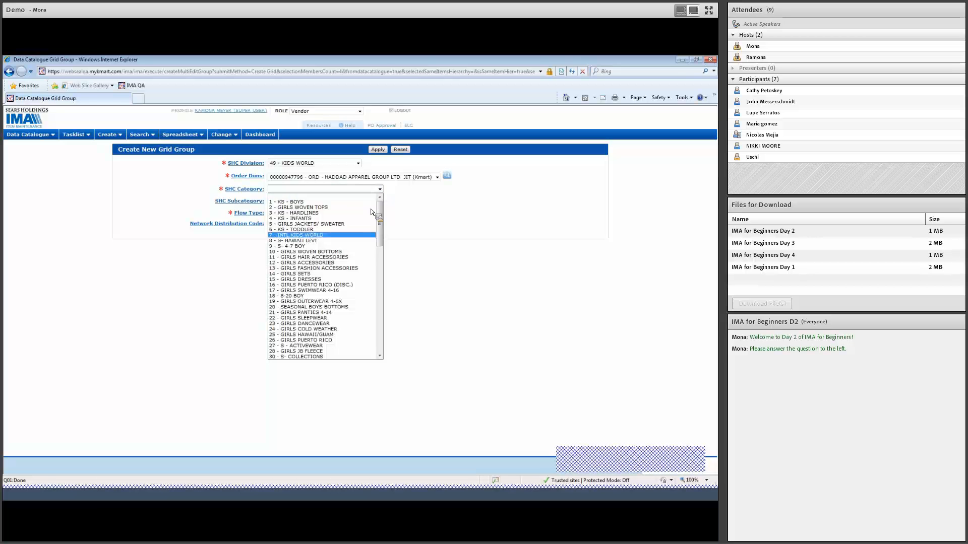
left_click(362, 235)
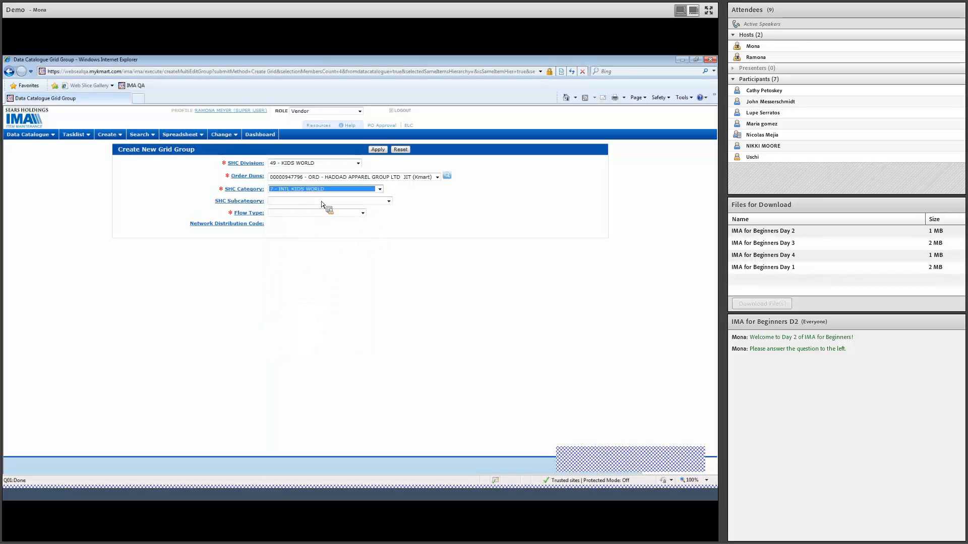
left_click(388, 201)
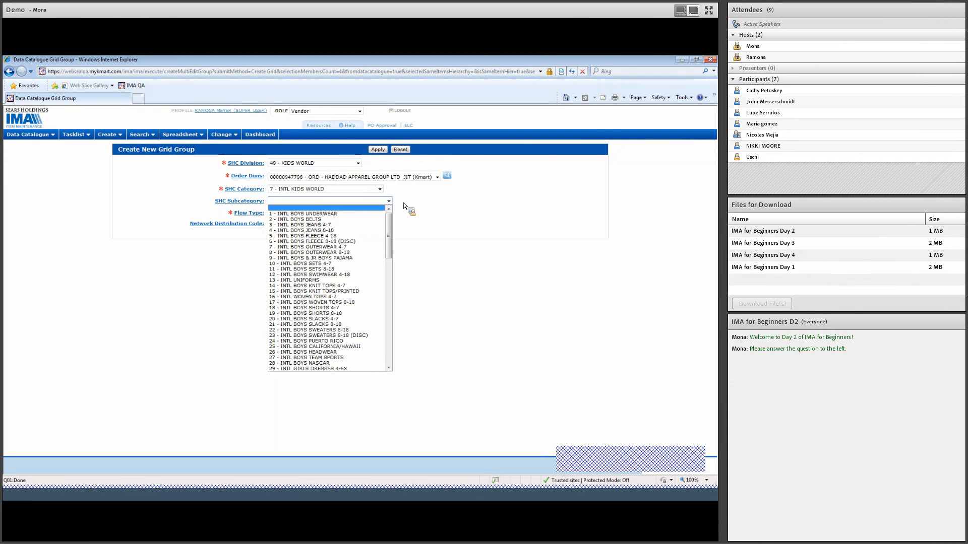
left_click(421, 206)
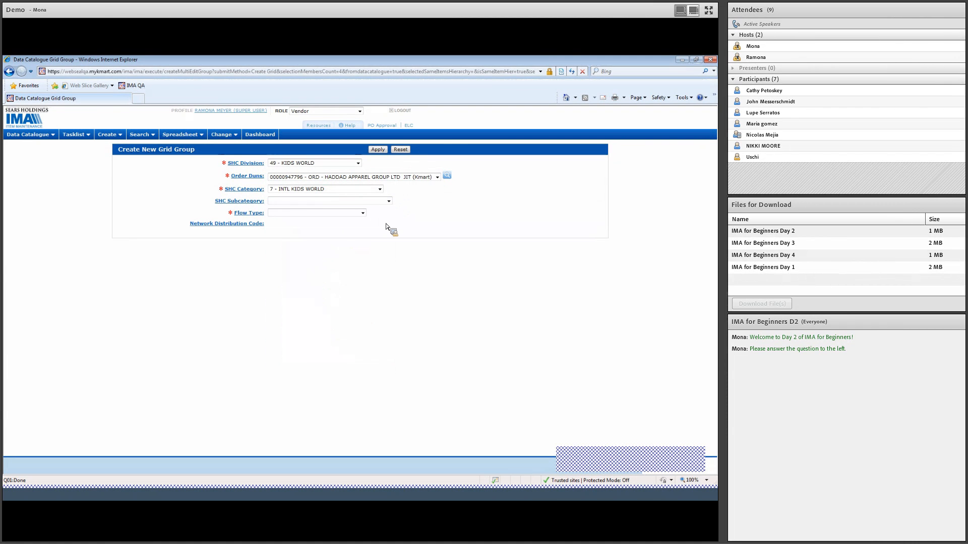
Step: Set the Flow Type to DC - DISTRIBUTION CENTER and apply the grid group settings to create the grid
left_click(364, 214)
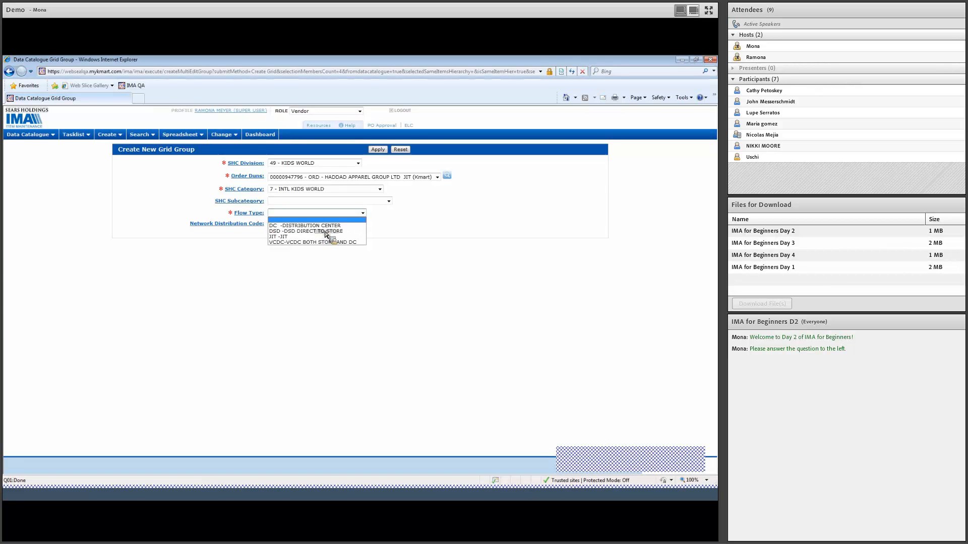
left_click(347, 226)
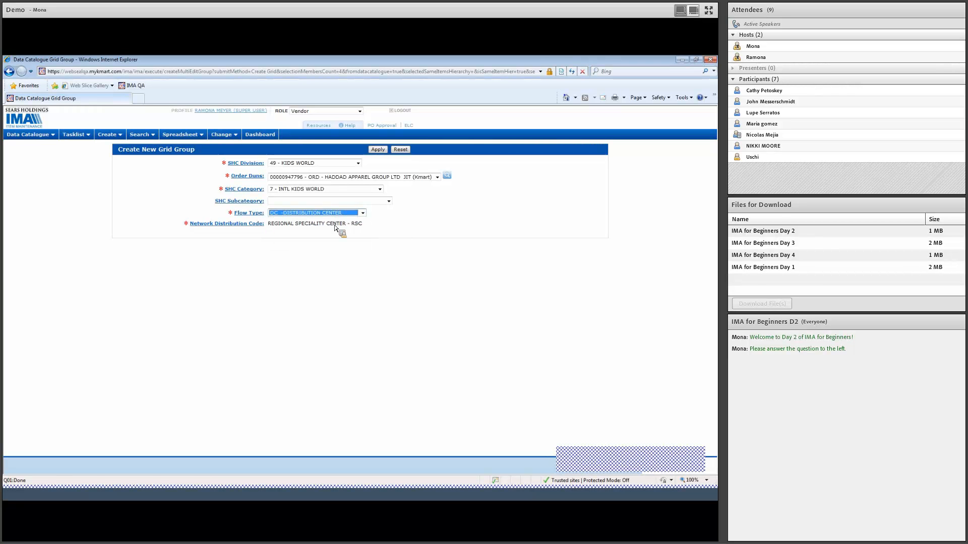
left_click(383, 164)
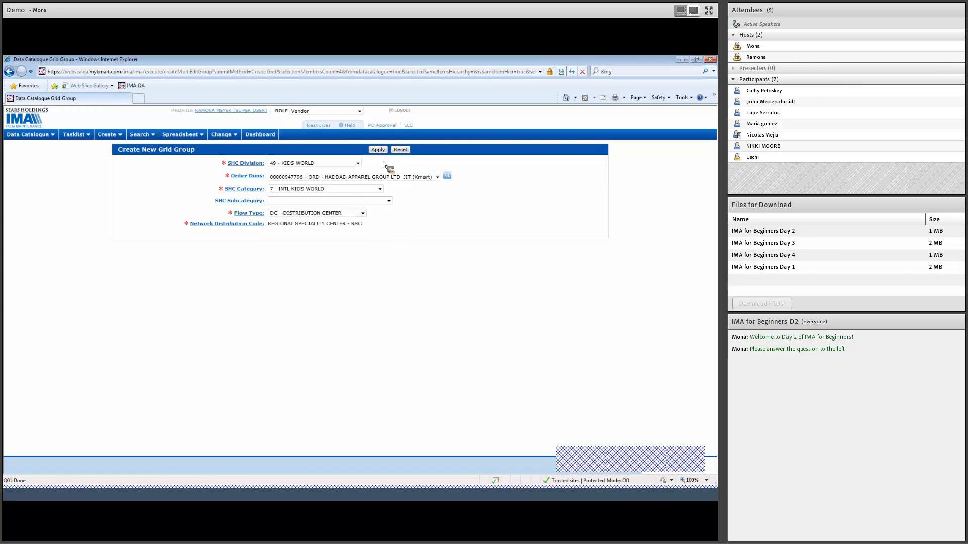
left_click(381, 150)
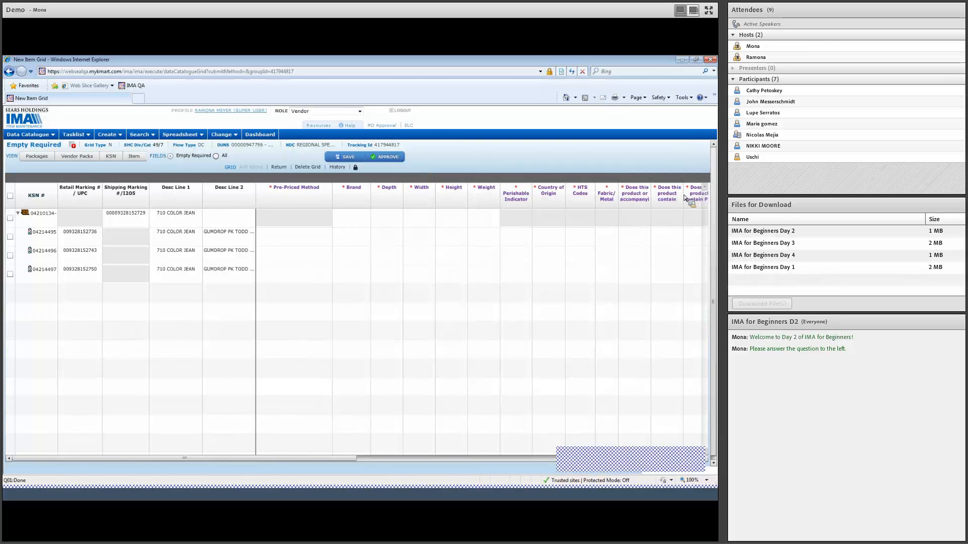
Step: Set the first component's Pre-Priced Method to CHANGEABLE PRE-PRICE (EX. HANGTAGS) and copy it down to the other components
left_click(322, 210)
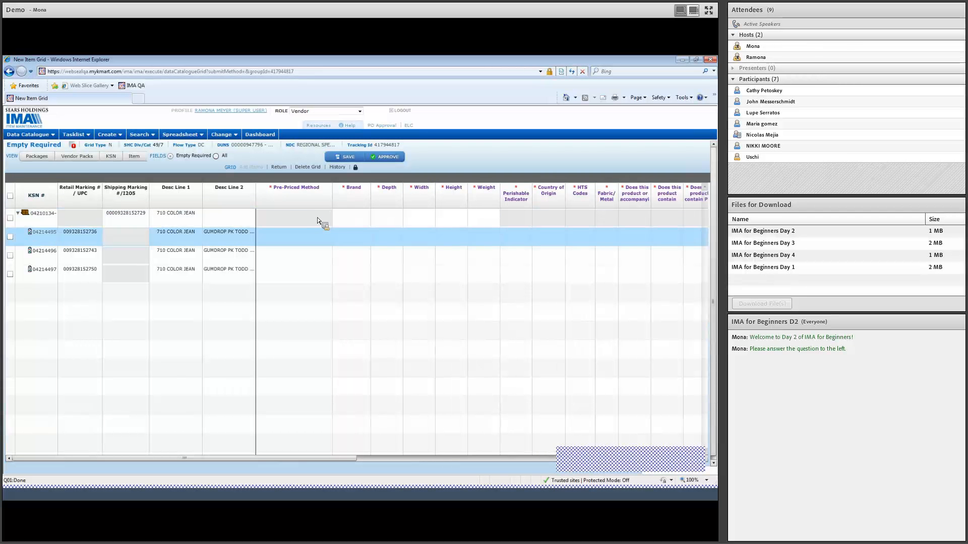
left_click(306, 237)
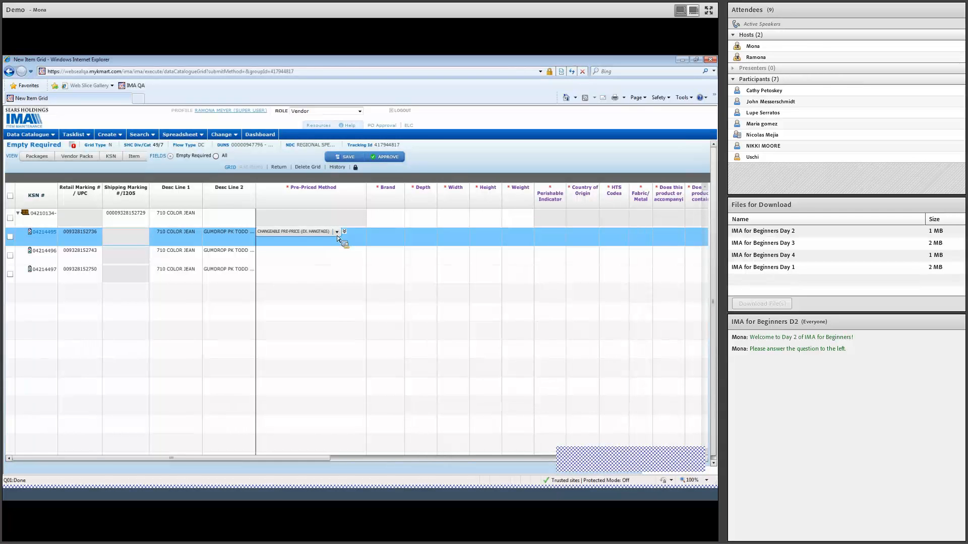
left_click(336, 233)
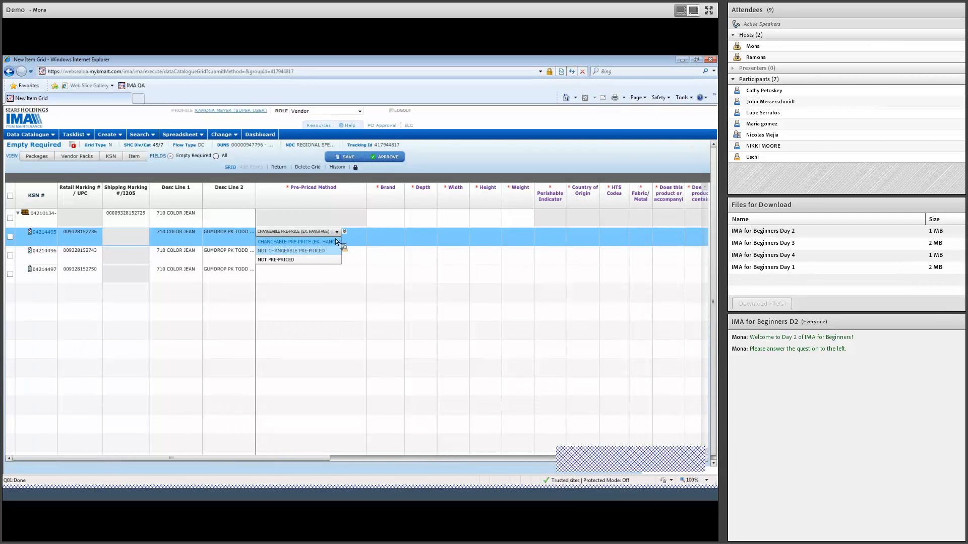
left_click(308, 244)
left_click(345, 232)
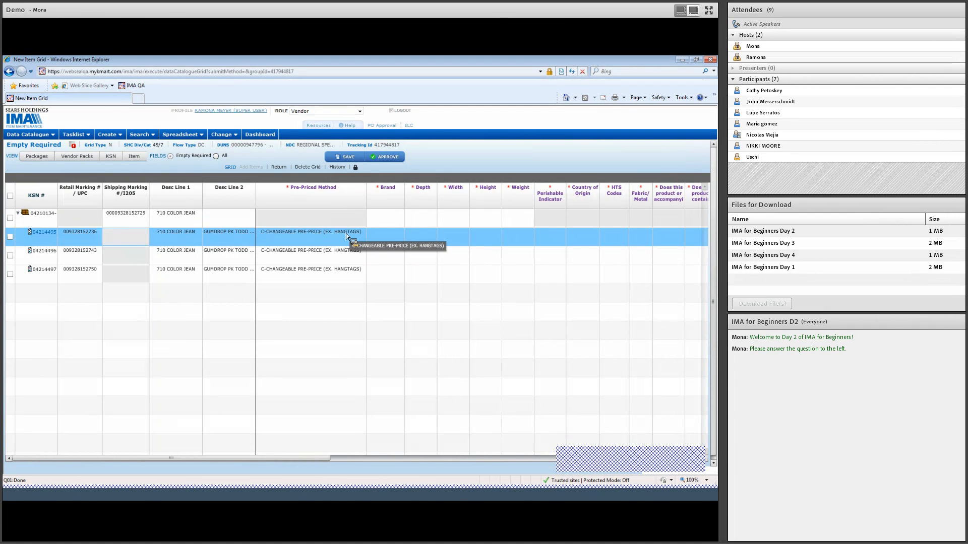
Step: Search the brands for "covington" and assign S CORP BRAND-COVINGTON (BR0210) to the parent pack row using Copy Down
left_click(391, 219)
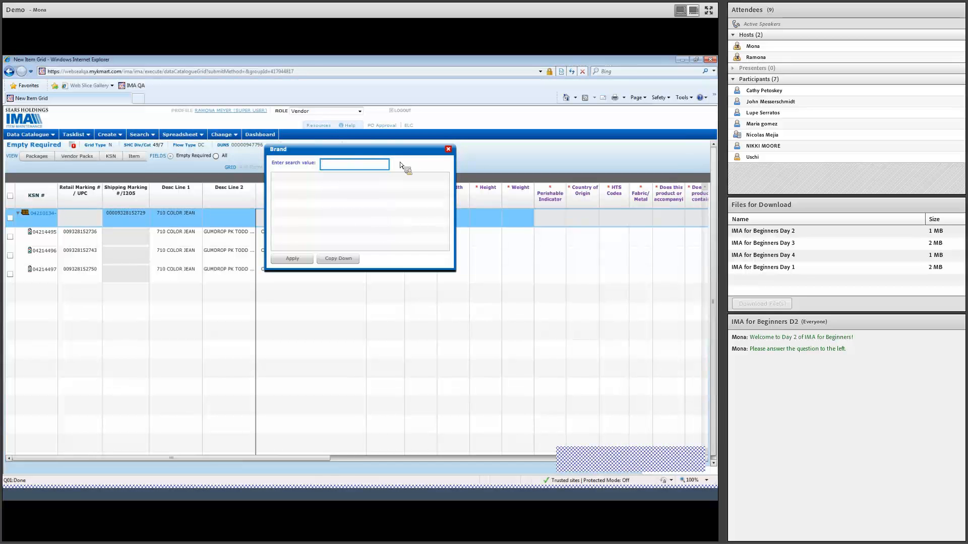
type("covington")
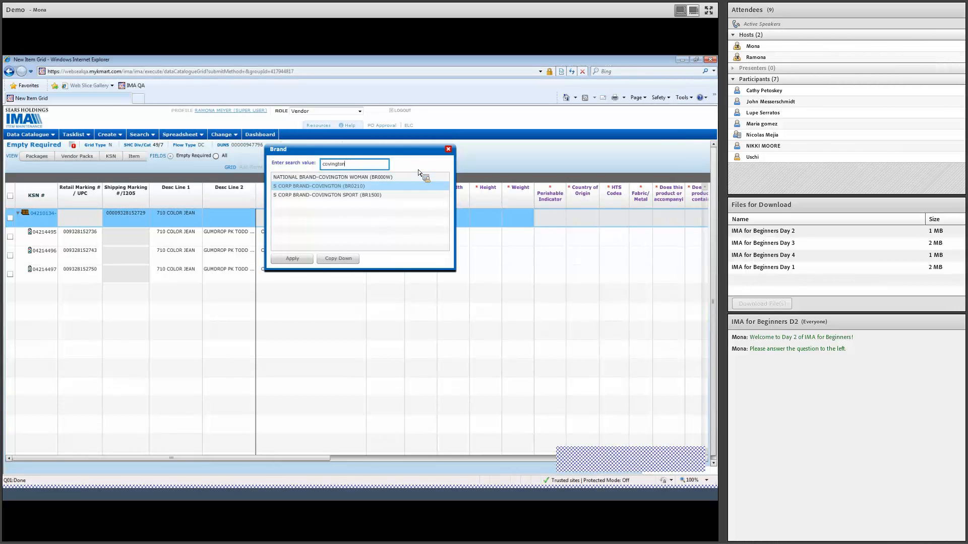
left_click(386, 188)
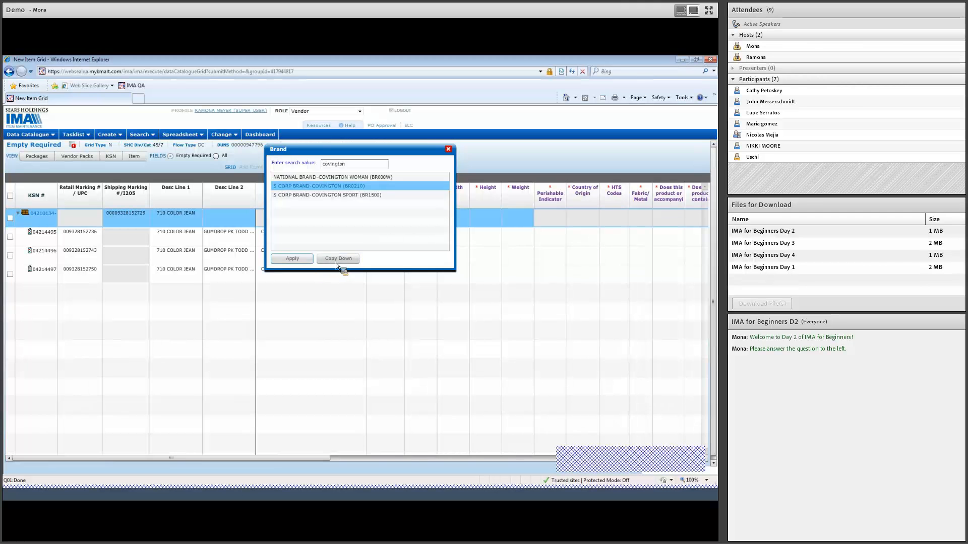
left_click(355, 261)
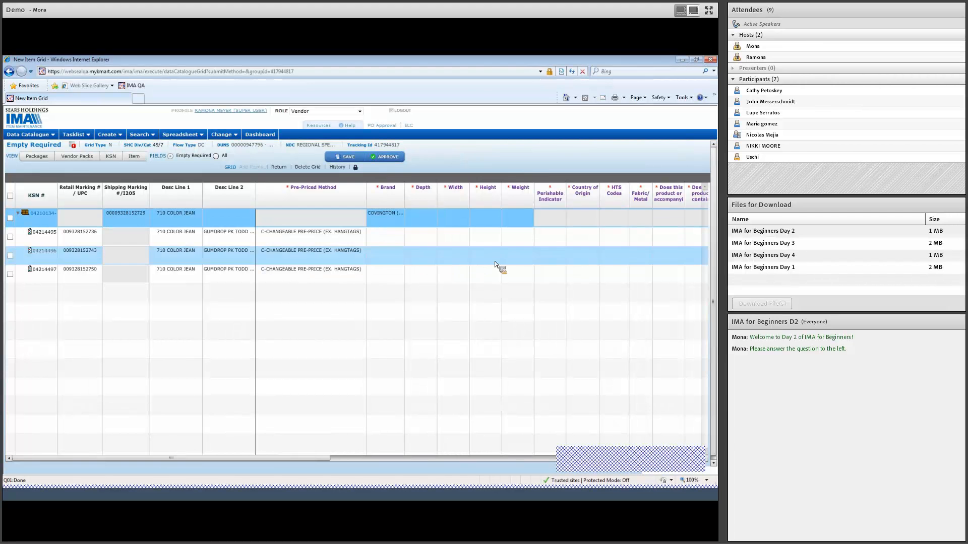
left_click(396, 214)
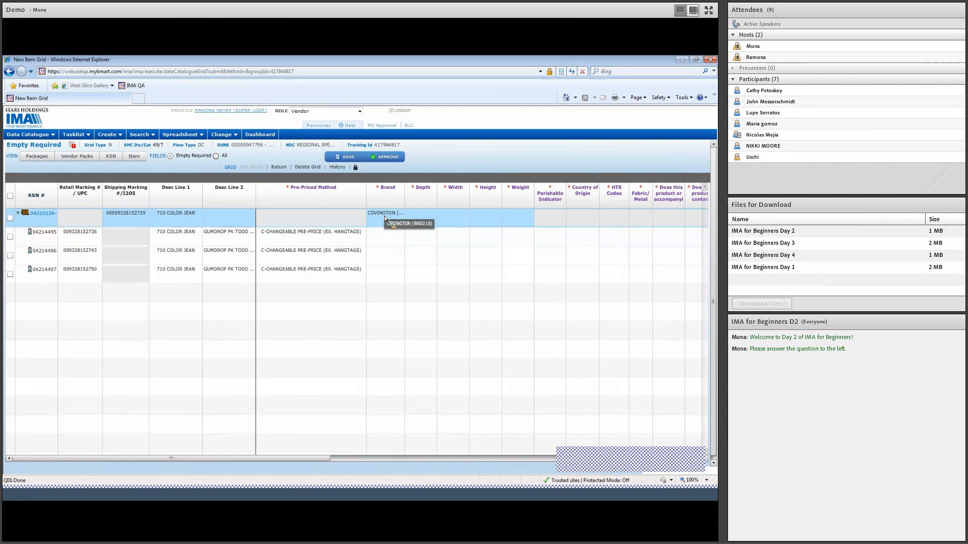
Step: Search the brands for "covington" and assign S CORP BRAND-COVINGTON (BR0210) to the first component, copying it down to the other components
double_click(382, 238)
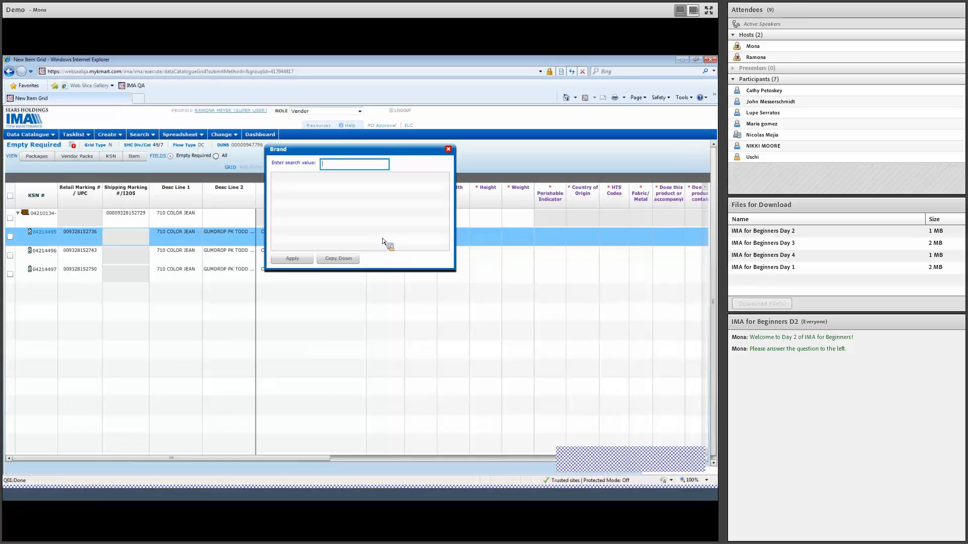
type("covington")
left_click(374, 187)
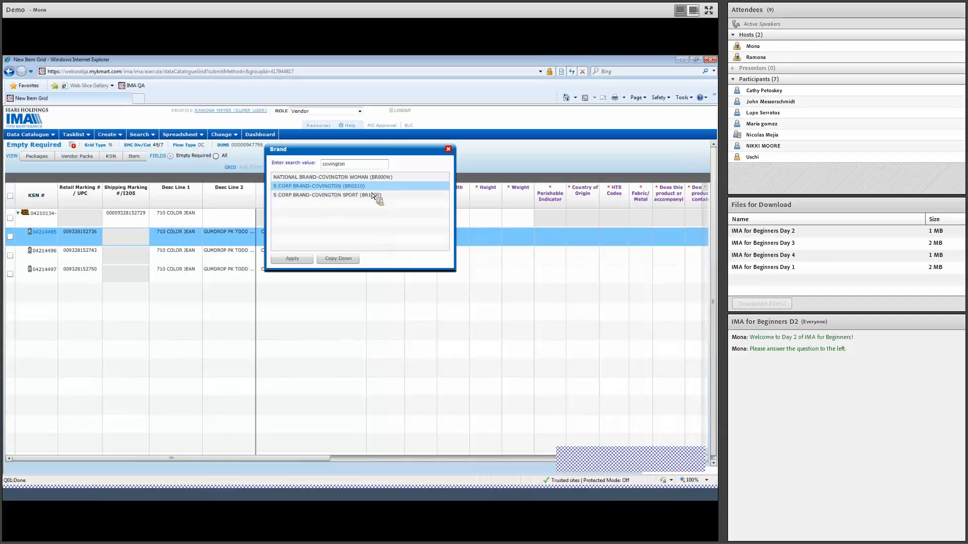
left_click(352, 259)
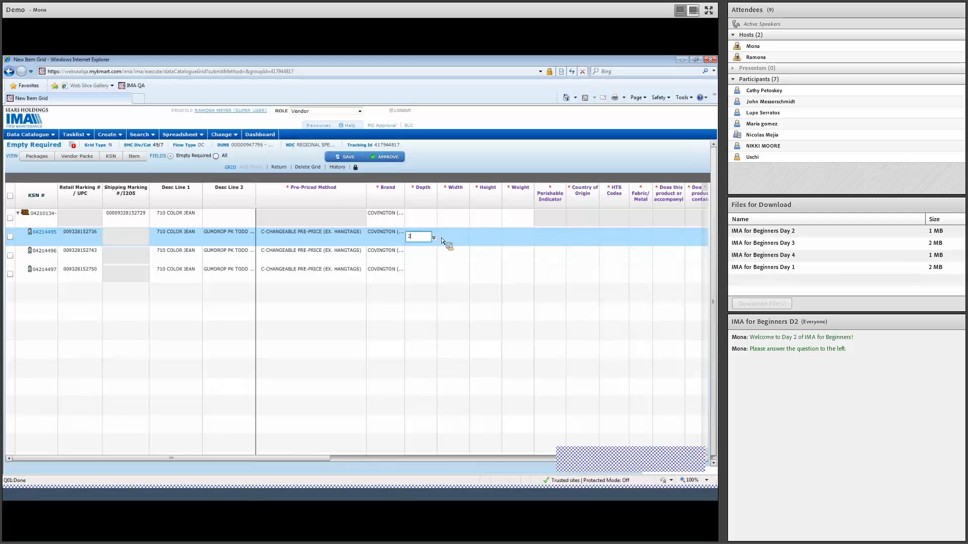
Step: Set the first component's Depth to 2, Width to 10 and Height to 1, and copy these dimensions down to the other components
type("2")
key("Tab")
type("10")
key("Tab")
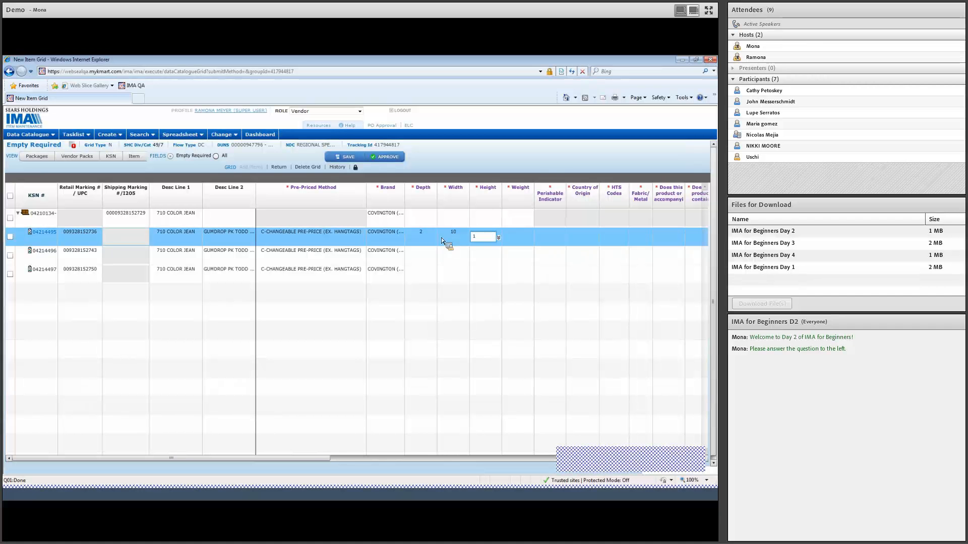
type("1")
left_click(498, 237)
left_click(459, 240)
left_click(466, 237)
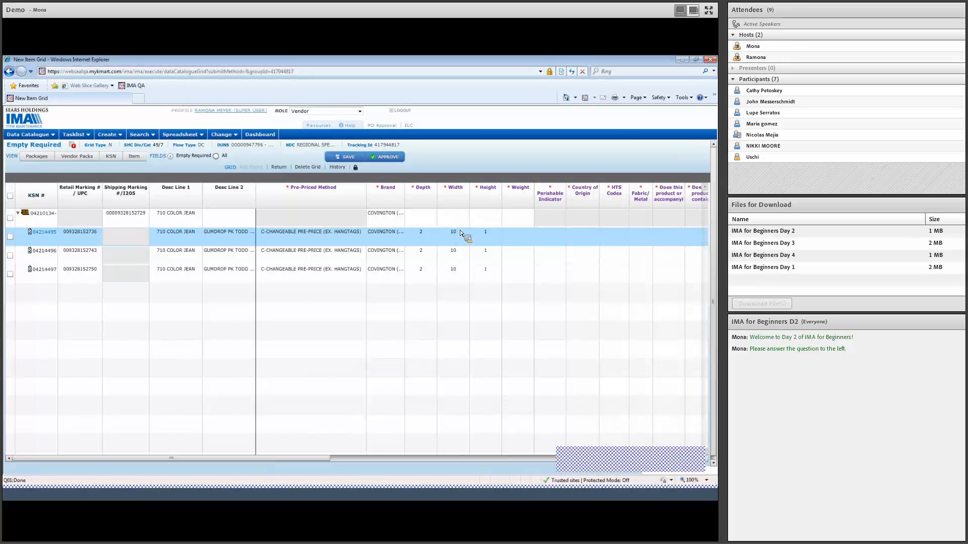
left_click(459, 232)
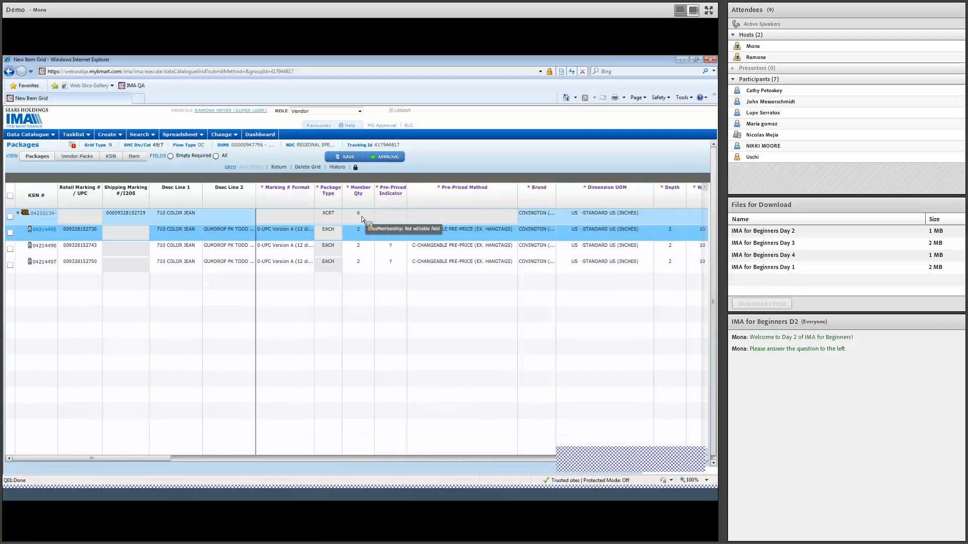
Step: Return to the Empty Required fields and set the parent pack's Depth to 4, Width to 30 and Height to 3
left_click(186, 159)
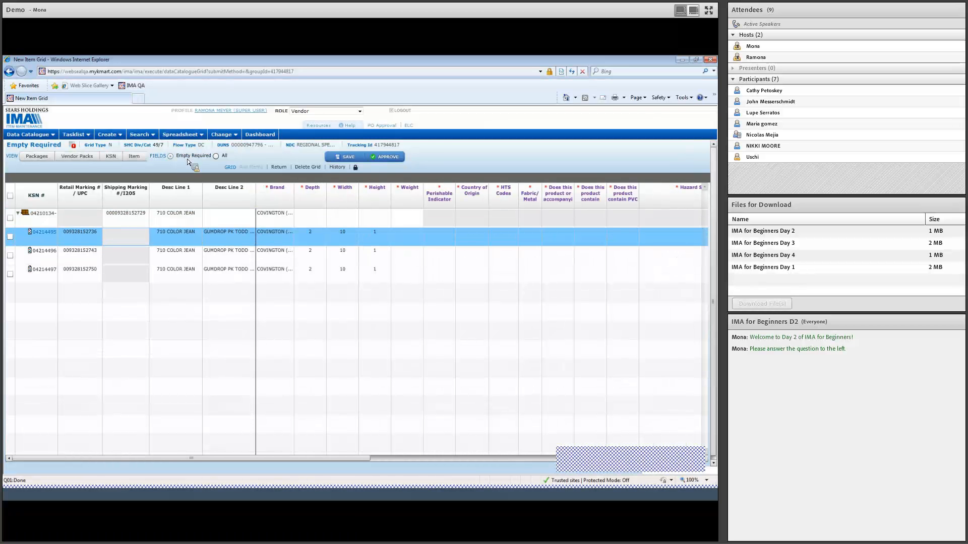
left_click(313, 220)
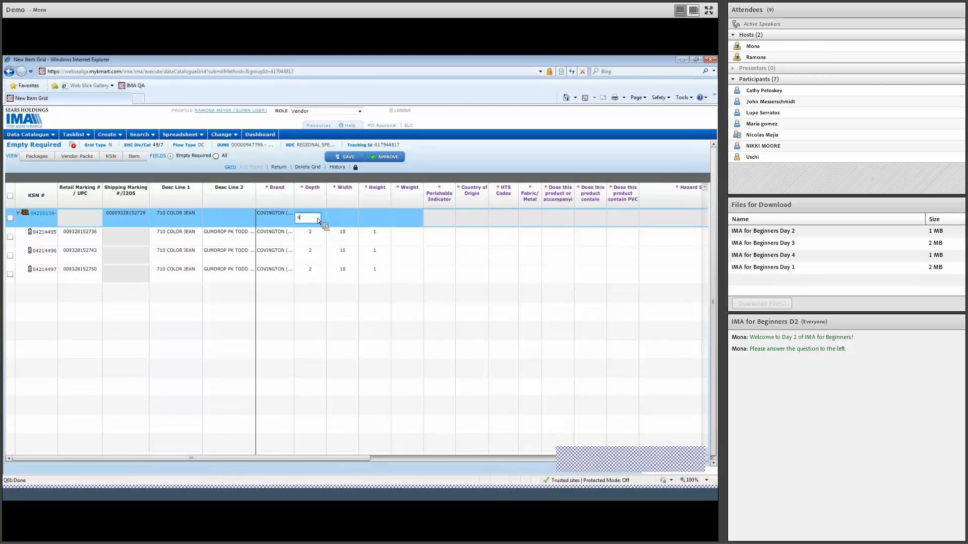
left_click(343, 221)
type("6")
left_click(377, 222)
left_click(403, 217)
Step: Set the first component's Weight to 1 and copy it down to the other components
left_click(405, 237)
type("1")
left_click(421, 238)
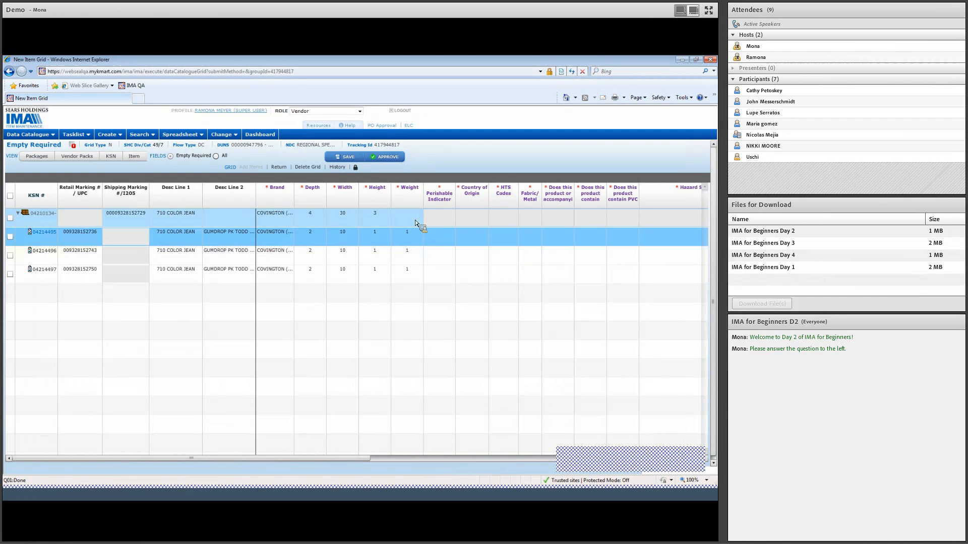
Step: Set the parent pack's Weight to 6
left_click(413, 220)
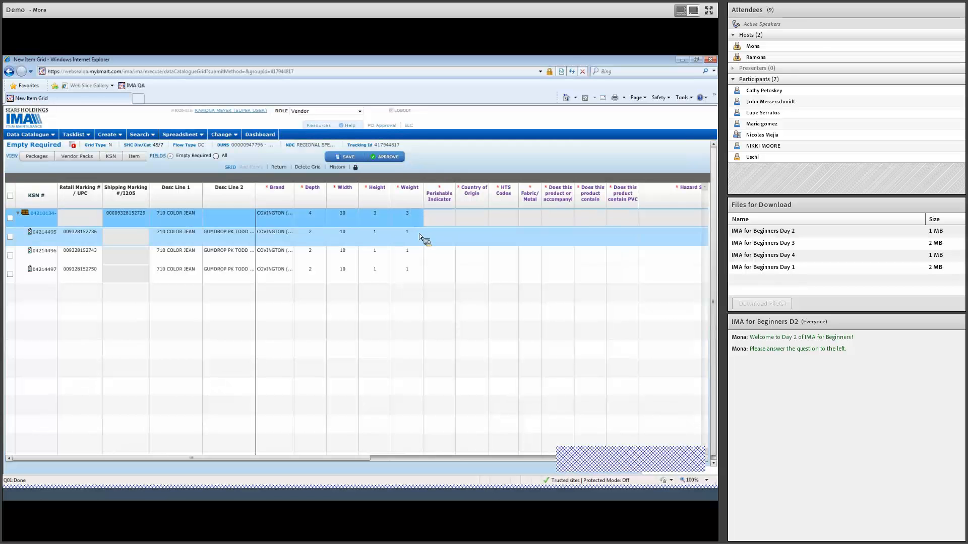
left_click(416, 217)
type("6")
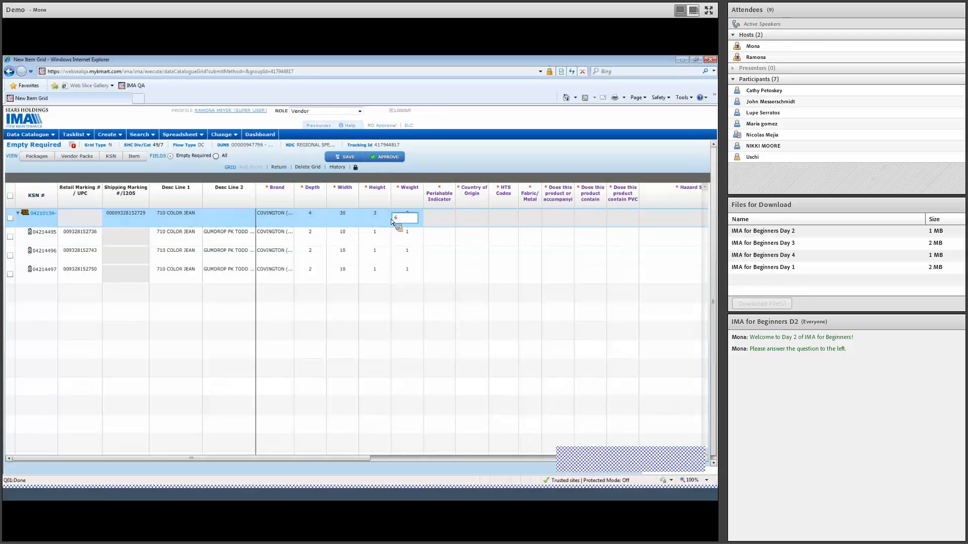
key("Return")
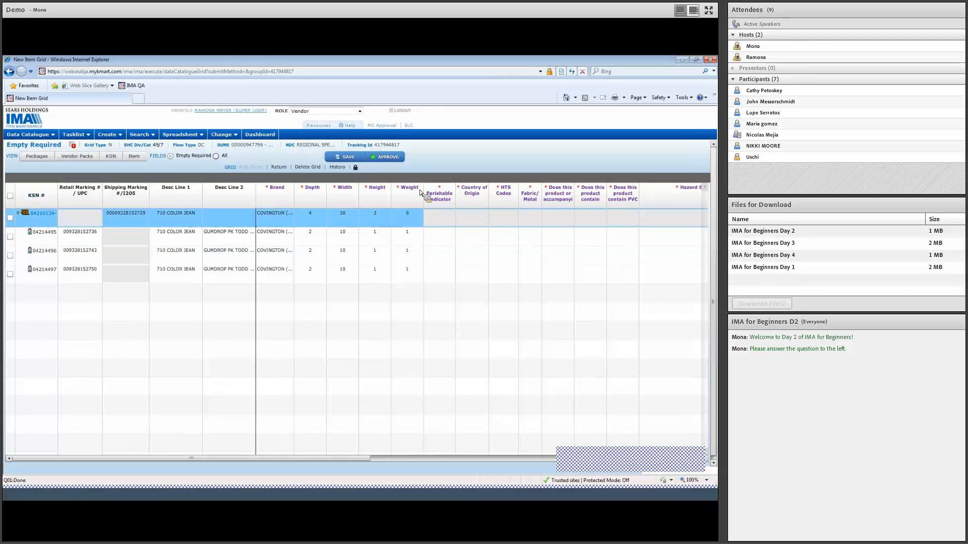
Step: Set the first component's Perishable Indicator to No and copy it down to the other components
left_click(442, 238)
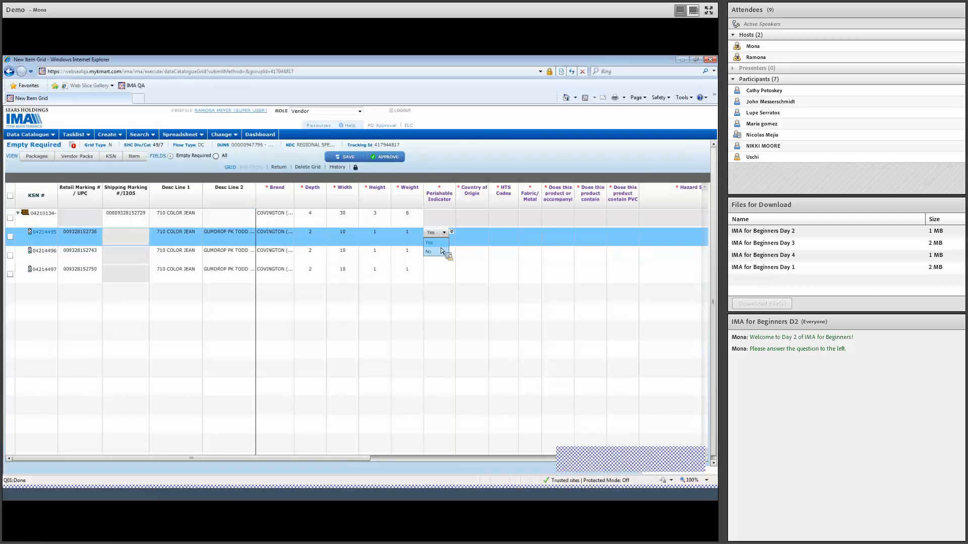
left_click(439, 251)
left_click(455, 233)
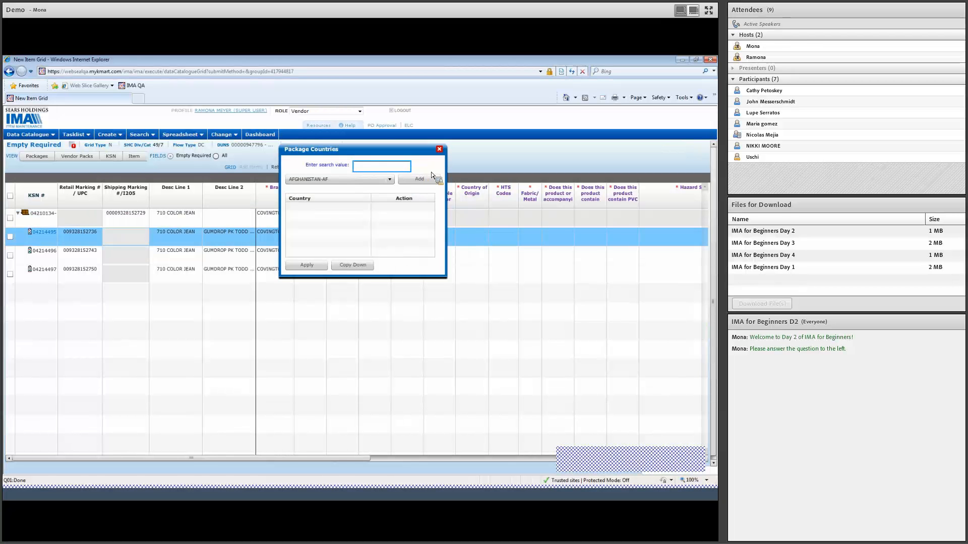
Step: Search the package countries for "china" and add CHINA-CN to the first component's Country of Origin
left_click(391, 180)
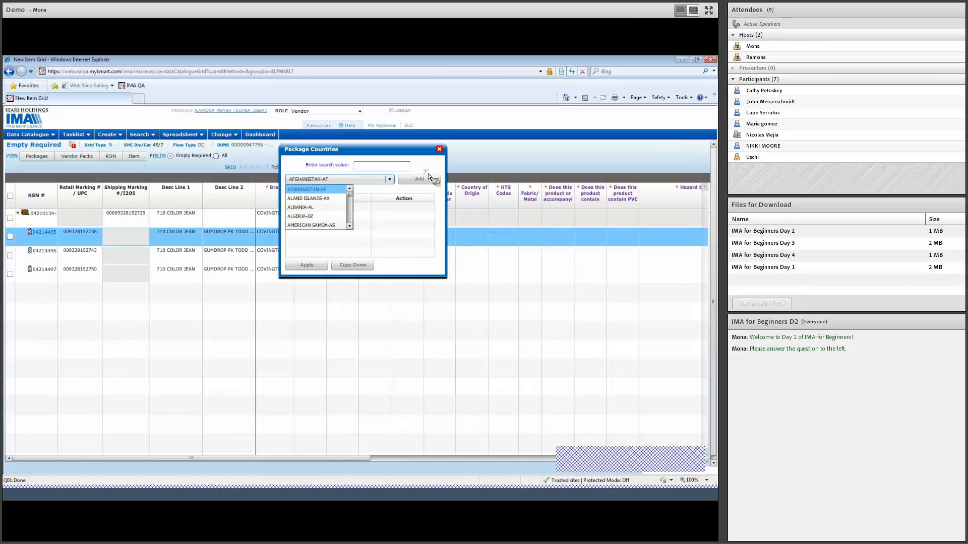
left_click(394, 180)
type("china")
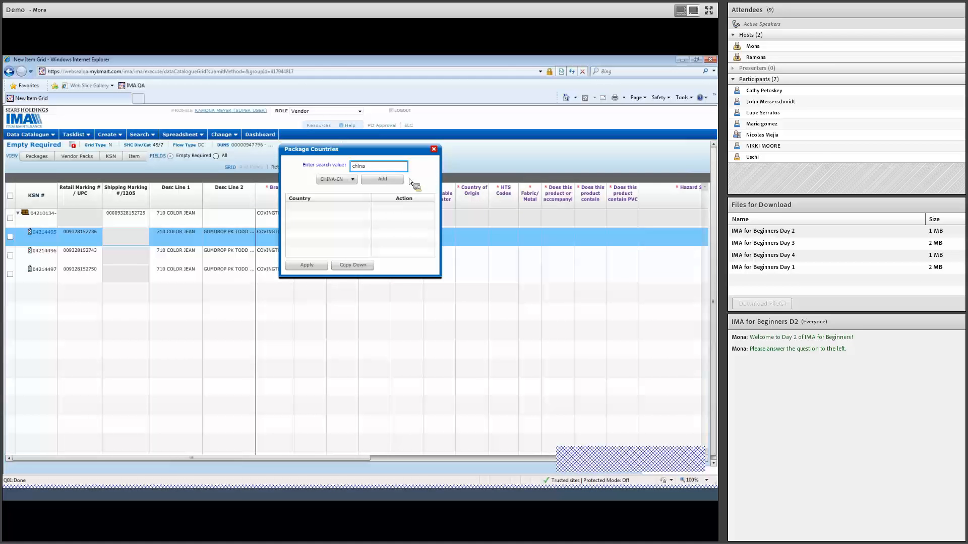
left_click(399, 180)
left_click(355, 180)
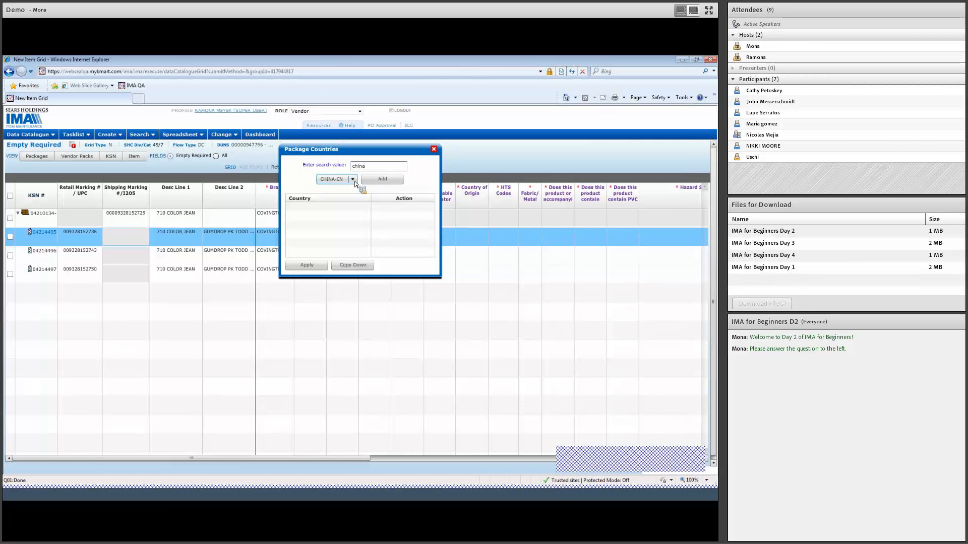
left_click(397, 183)
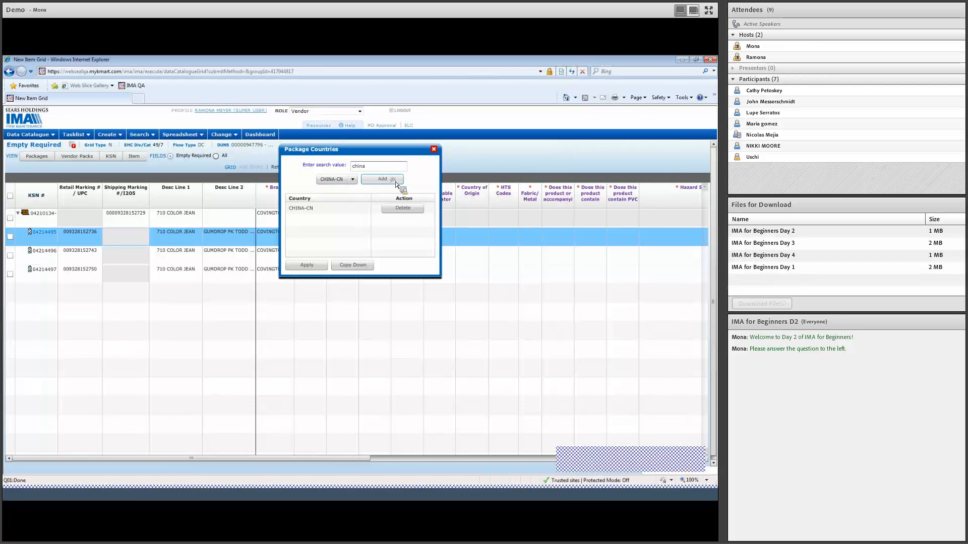
Step: Add INDIA-IN as a second country of origin and copy both countries down to the other components
left_click_drag(389, 167, 344, 168)
type("indi")
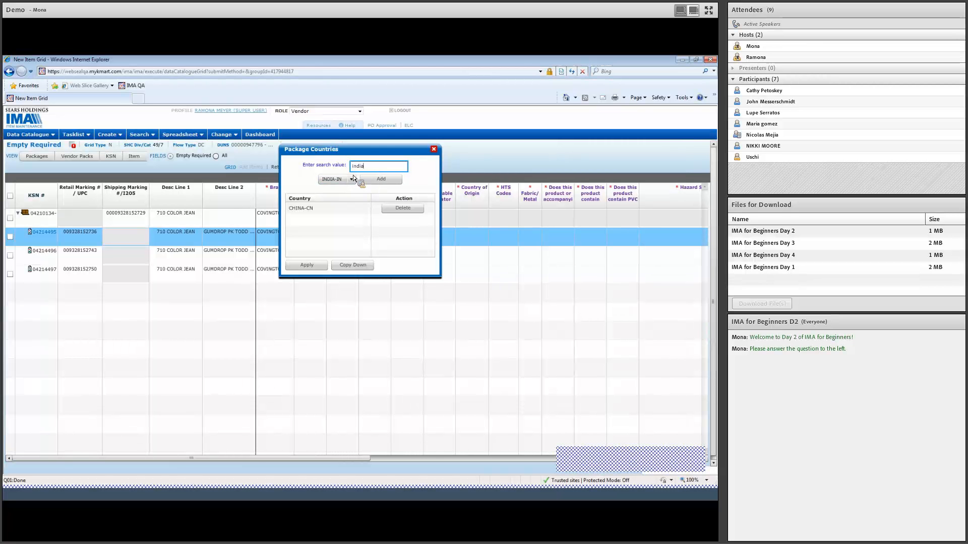
left_click(361, 179)
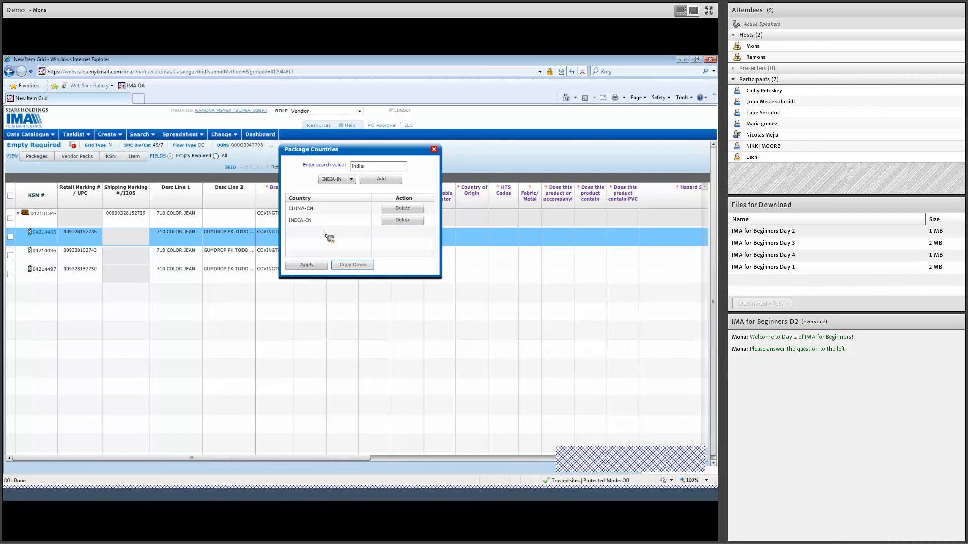
left_click(351, 265)
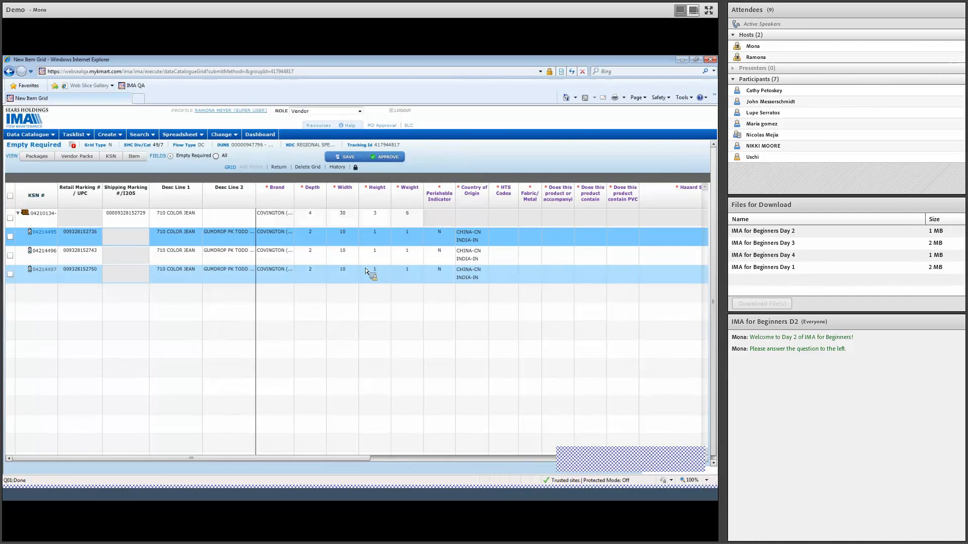
Step: Open the first component's HTS Codes and search the descriptions for "jean"
left_click(502, 237)
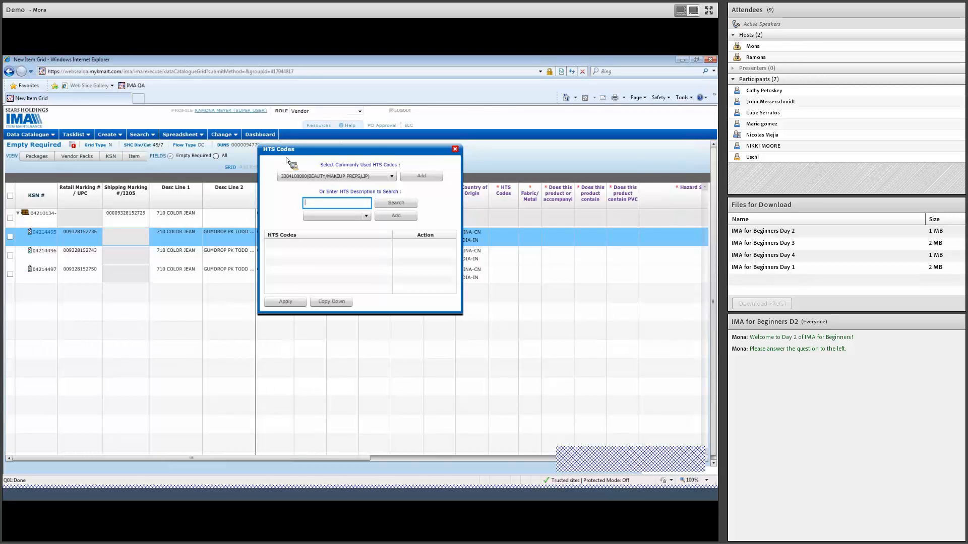
type("jean")
left_click(394, 204)
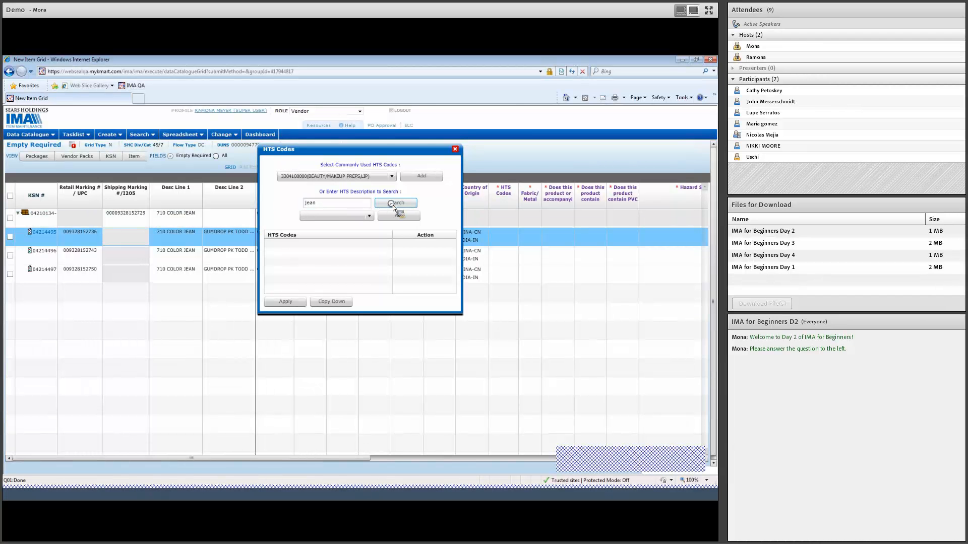
left_click(366, 216)
left_click(336, 205)
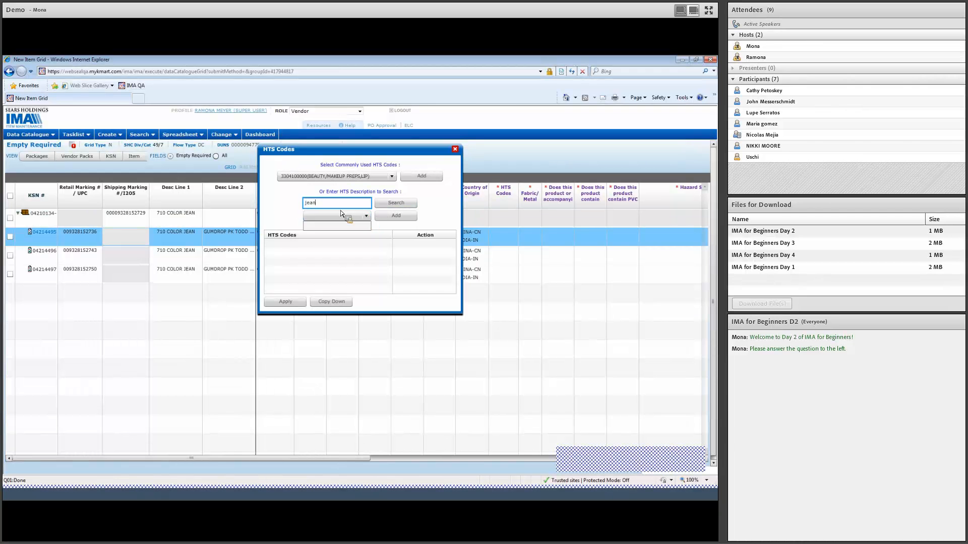
type("pants")
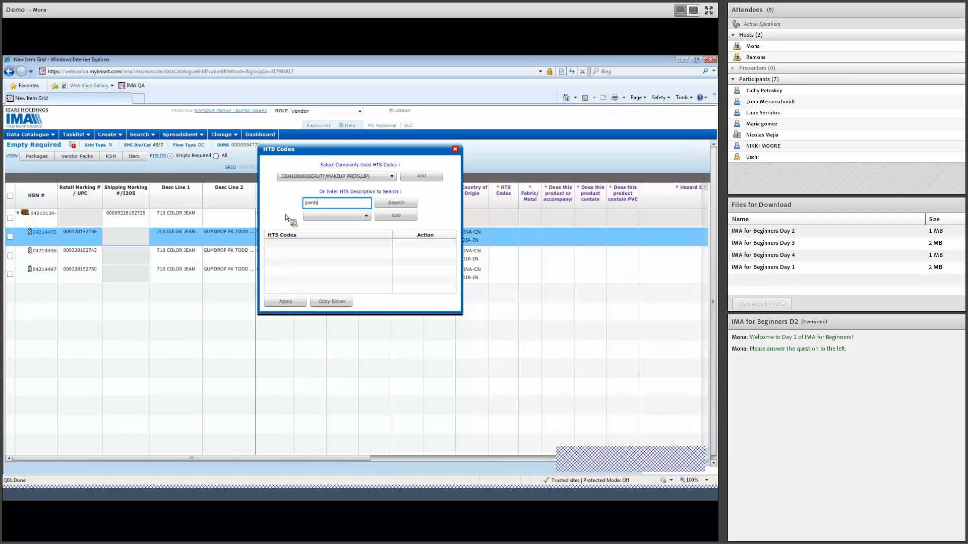
left_click(395, 204)
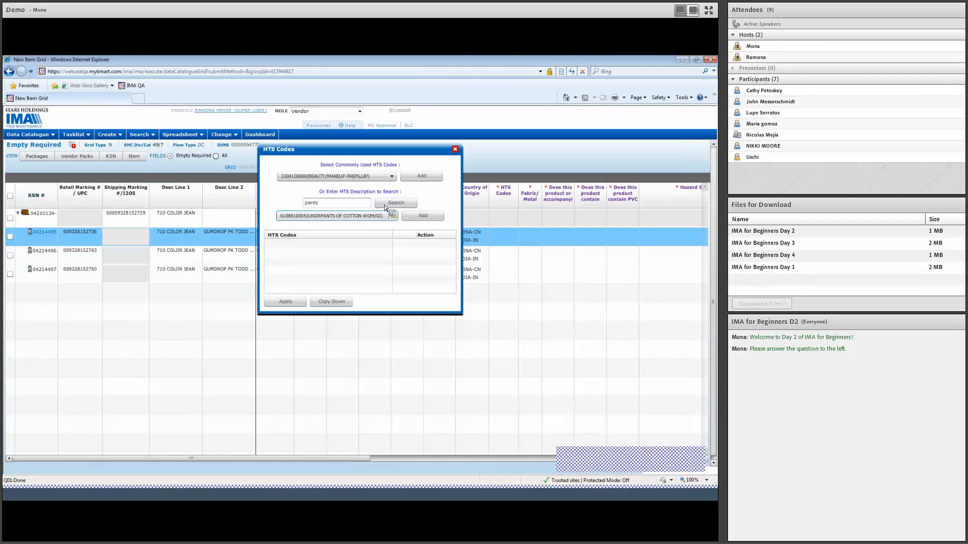
left_click(379, 216)
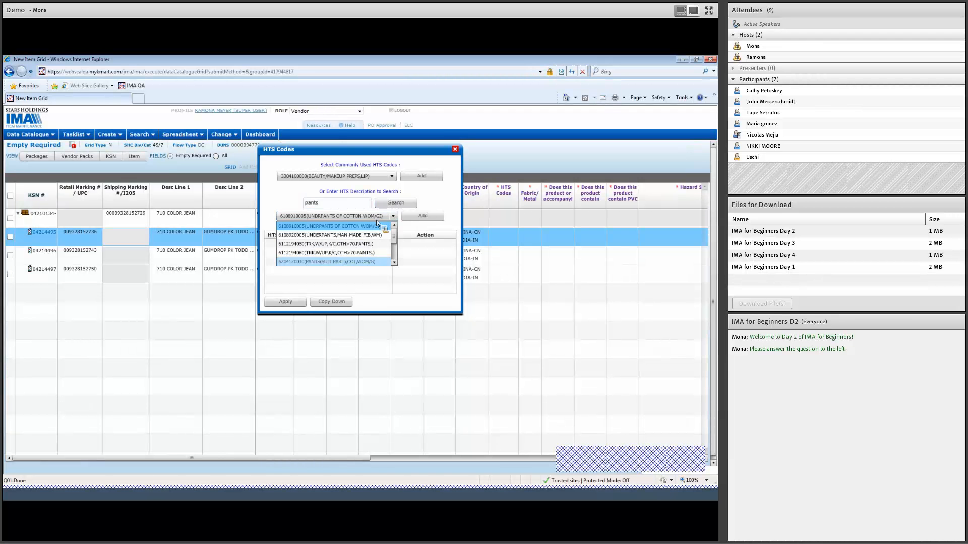
mouse_move(394, 233)
left_mouse_down()
mouse_move(396, 259)
mouse_move(396, 238)
left_mouse_up()
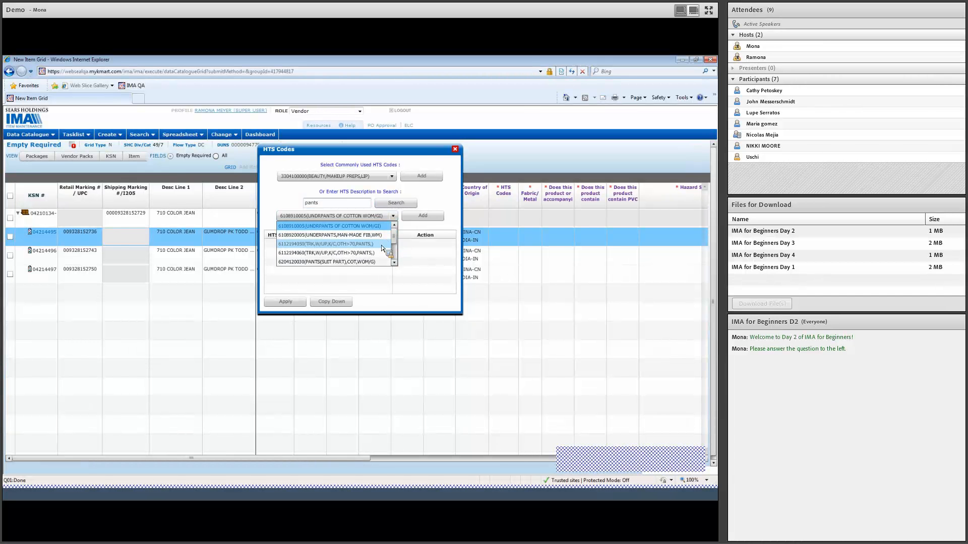
left_click(381, 246)
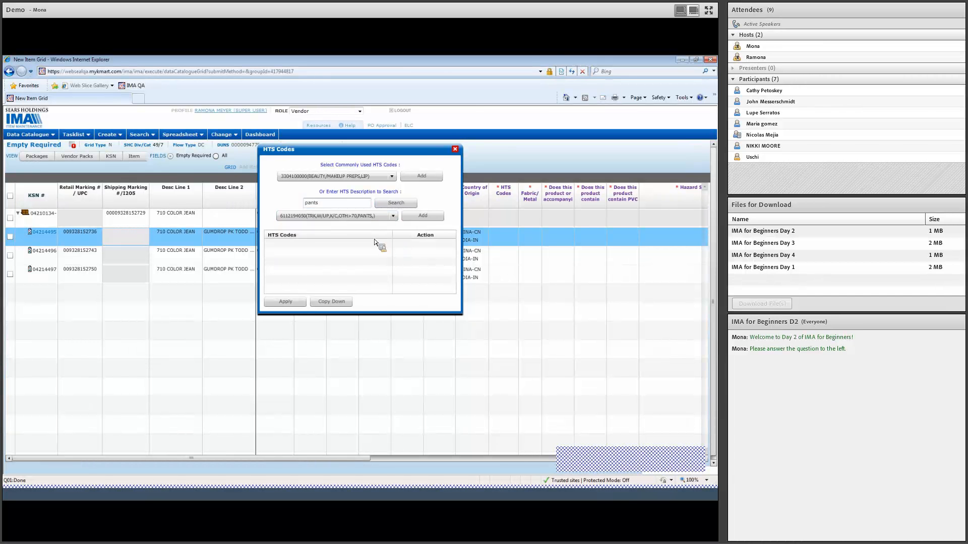
left_click(438, 216)
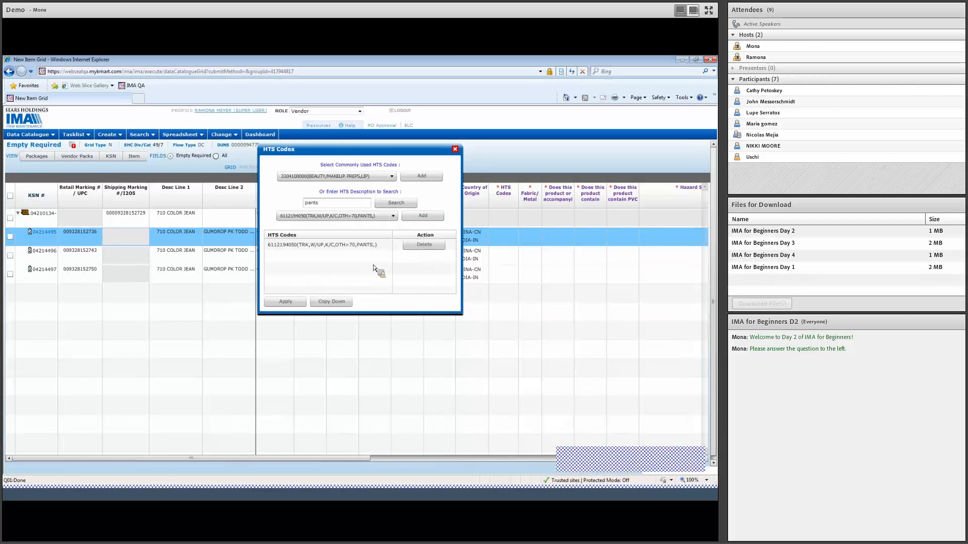
left_click(347, 301)
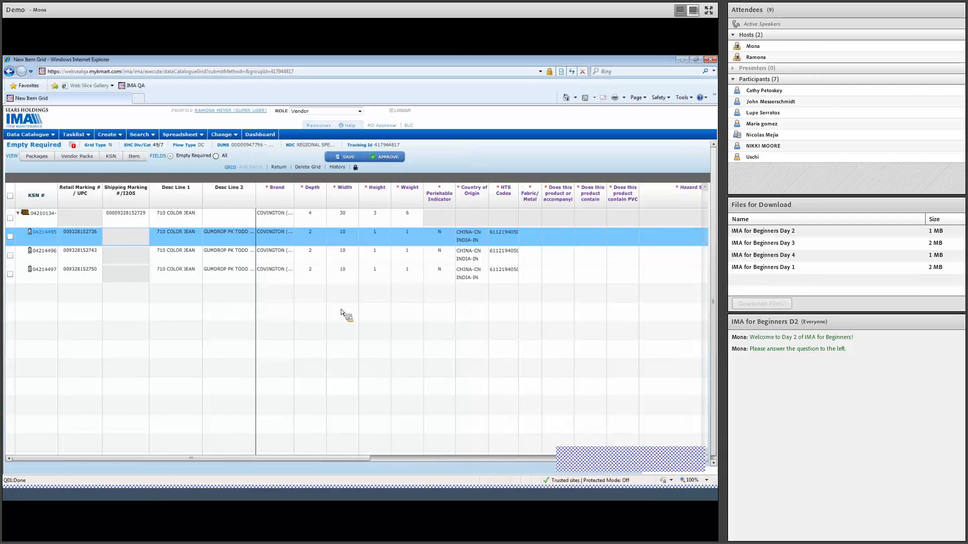
Step: Open the first component's Fabric/Metal fibers and add 615-COTTON JERSEY and 200-COTTON
left_click(527, 233)
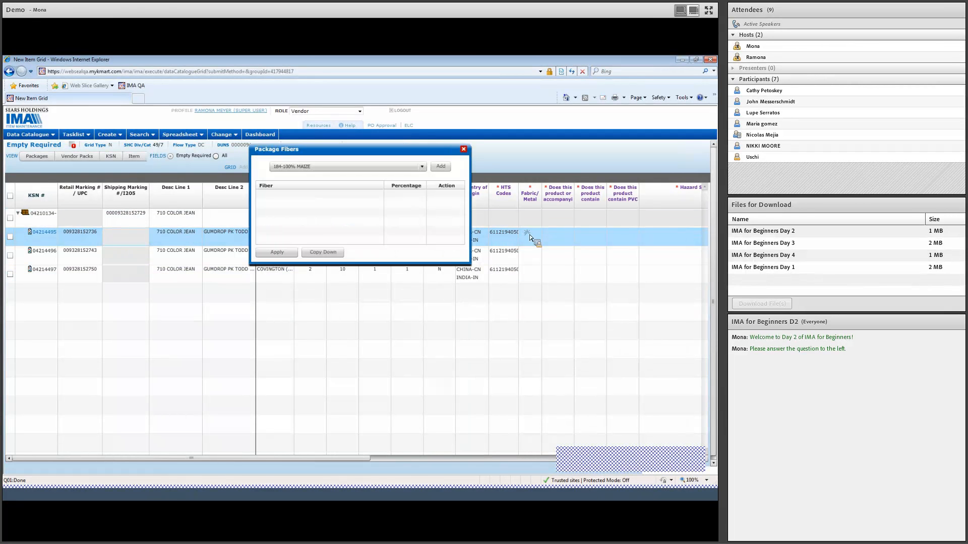
left_click(422, 169)
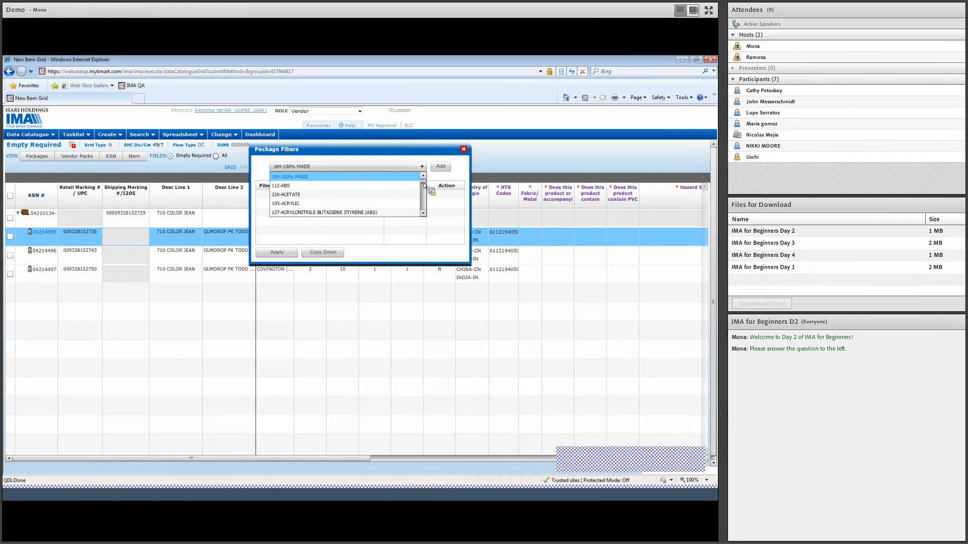
scroll(424, 184, "down", 4)
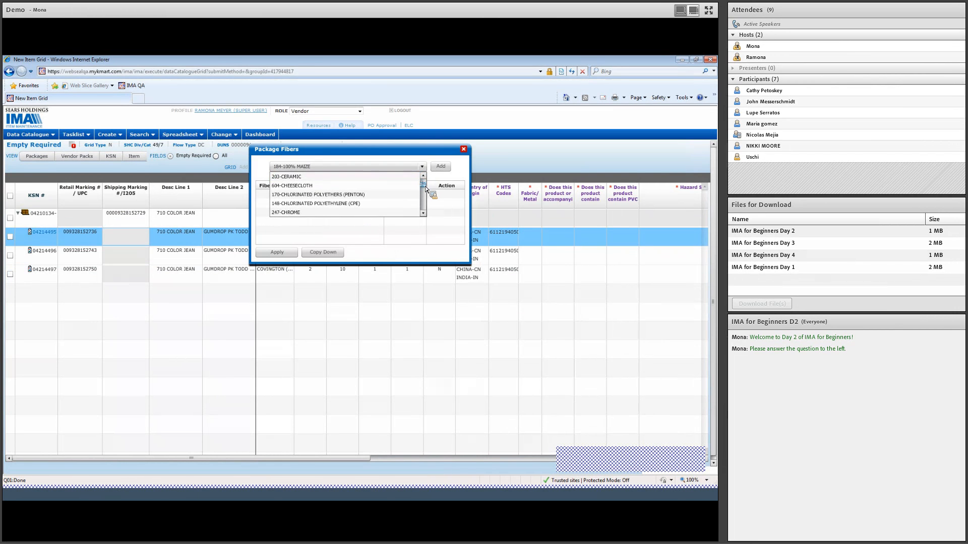
scroll(426, 189, "down", 3)
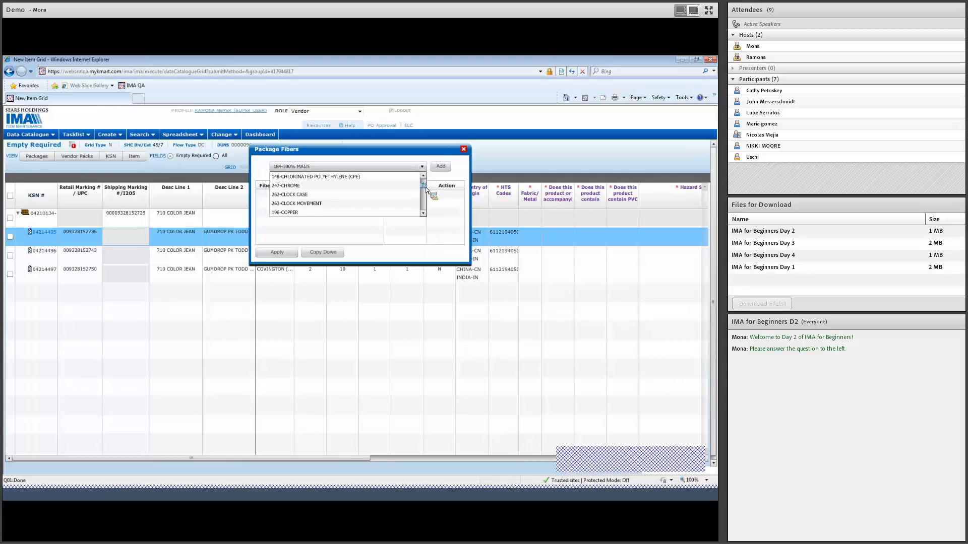
scroll(426, 190, "down", 3)
scroll(426, 189, "up", 2)
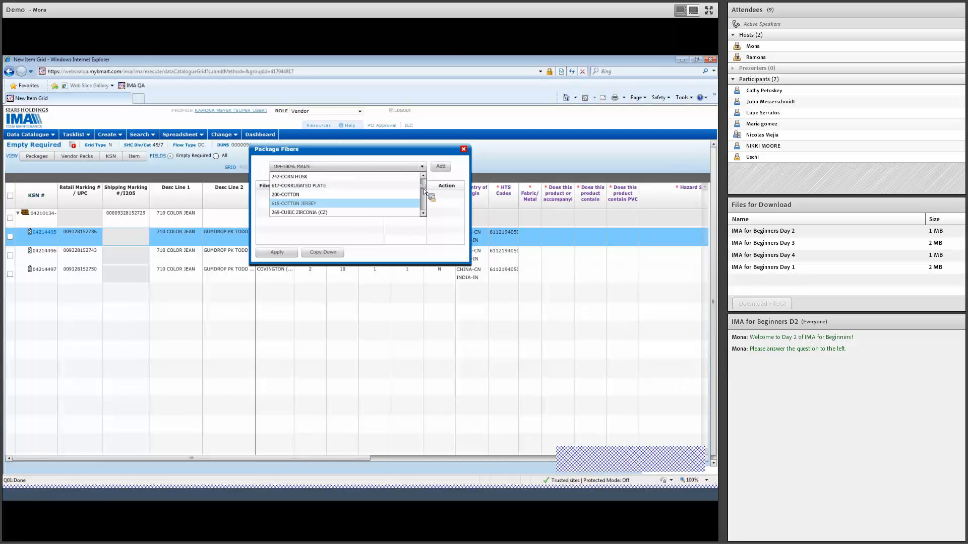
left_click(388, 203)
left_click(441, 167)
left_click(422, 166)
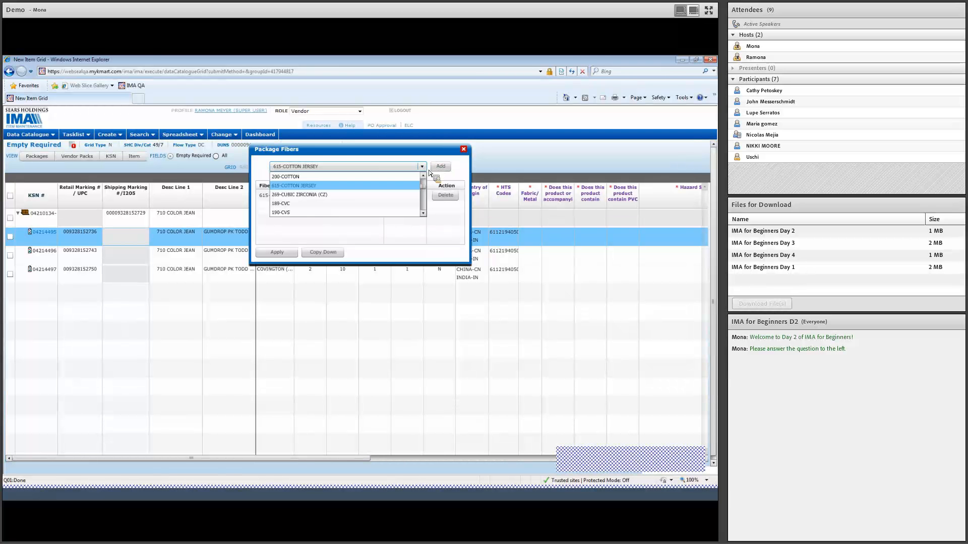
left_click(404, 180)
left_click(440, 166)
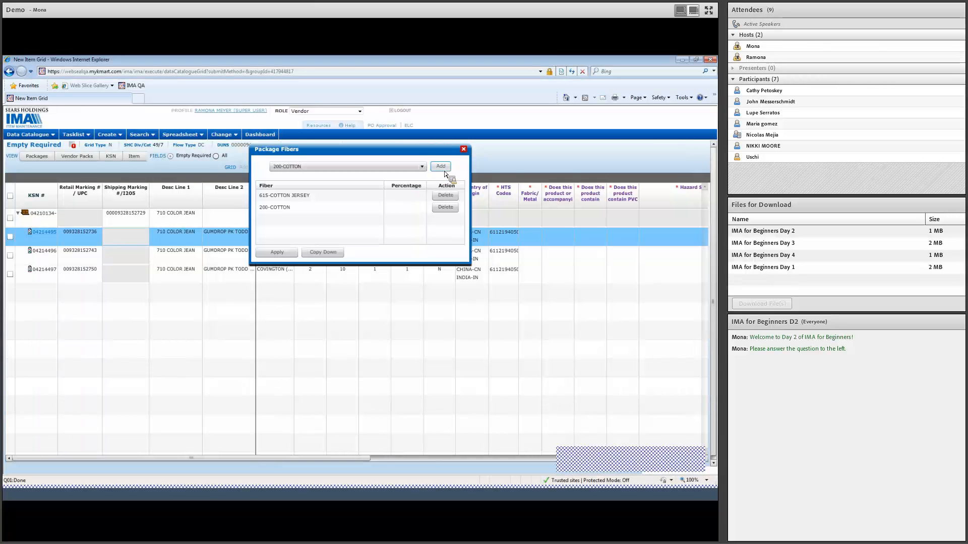
Step: Set the fiber percentages to 80 for 615-COTTON JERSEY and 20 for 200-COTTON, and copy them down to the other components
left_click(401, 197)
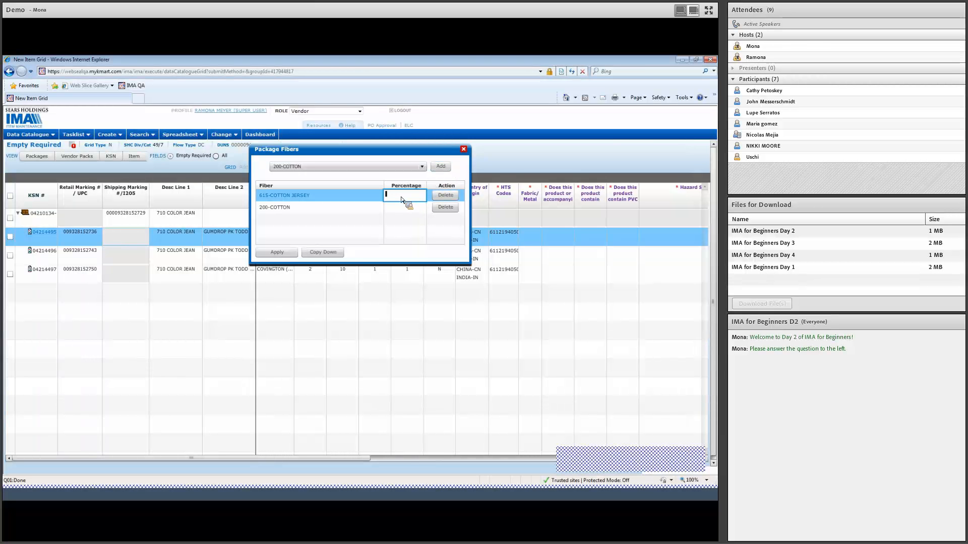
type("80")
left_click(403, 212)
type("20")
left_click(404, 237)
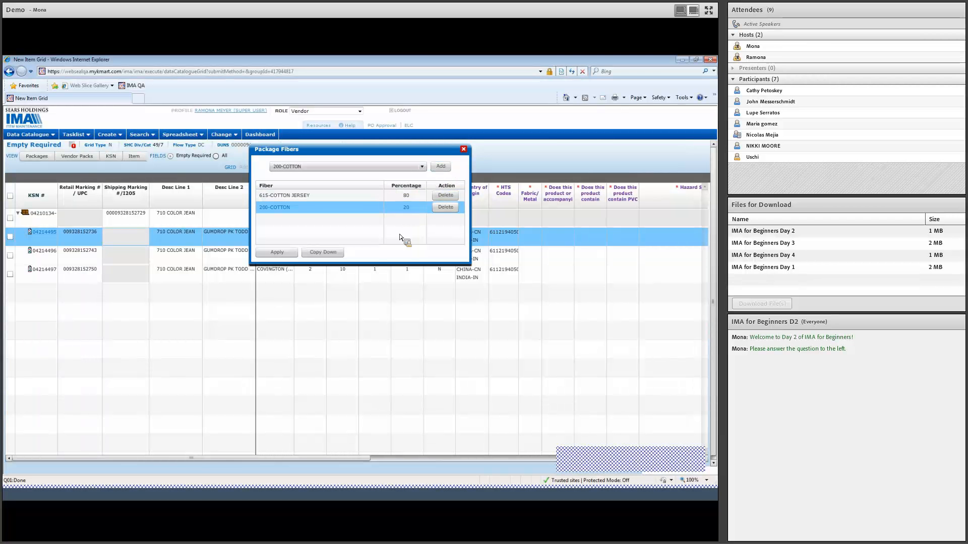
left_click(333, 253)
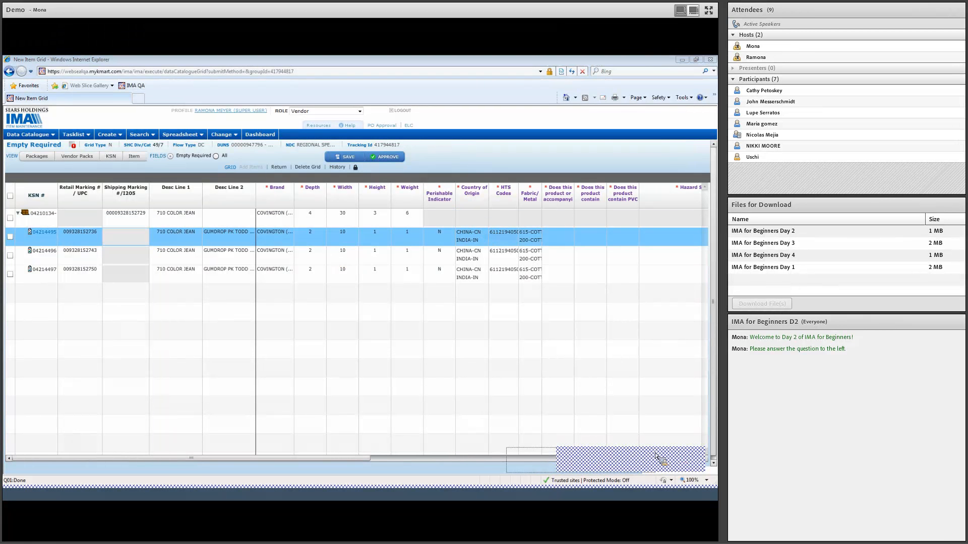
Step: Answer No for all components to the questions on aerosol, chemical or pesticide content, PVC in the product and PVC in its packaging
left_click(704, 459)
left_click(705, 459)
left_click(705, 459)
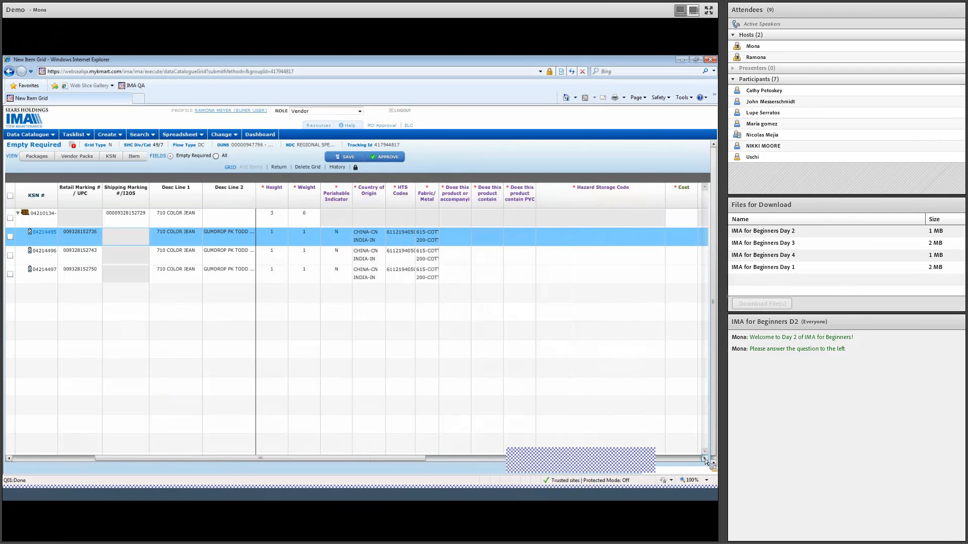
left_click(705, 459)
left_click(705, 458)
left_click(704, 459)
left_click(705, 459)
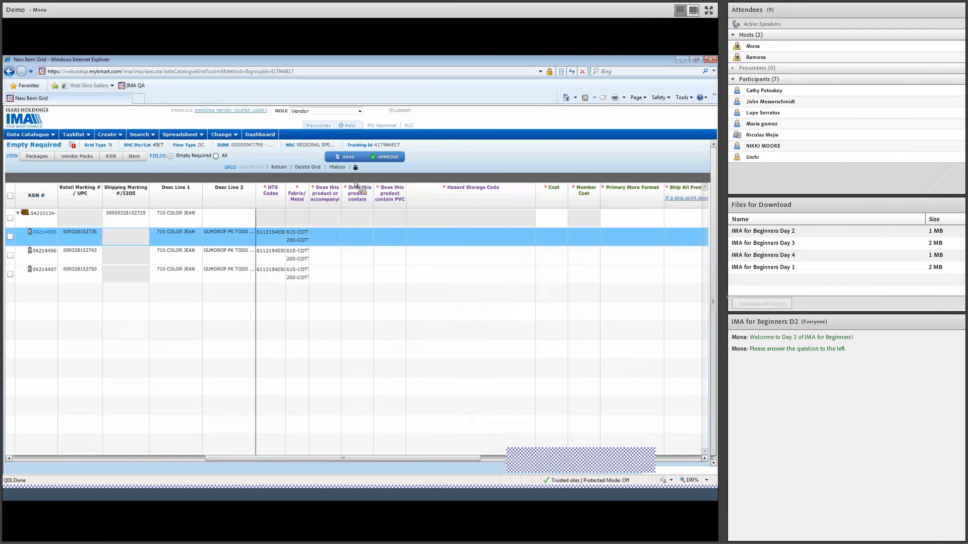
mouse_move(330, 196)
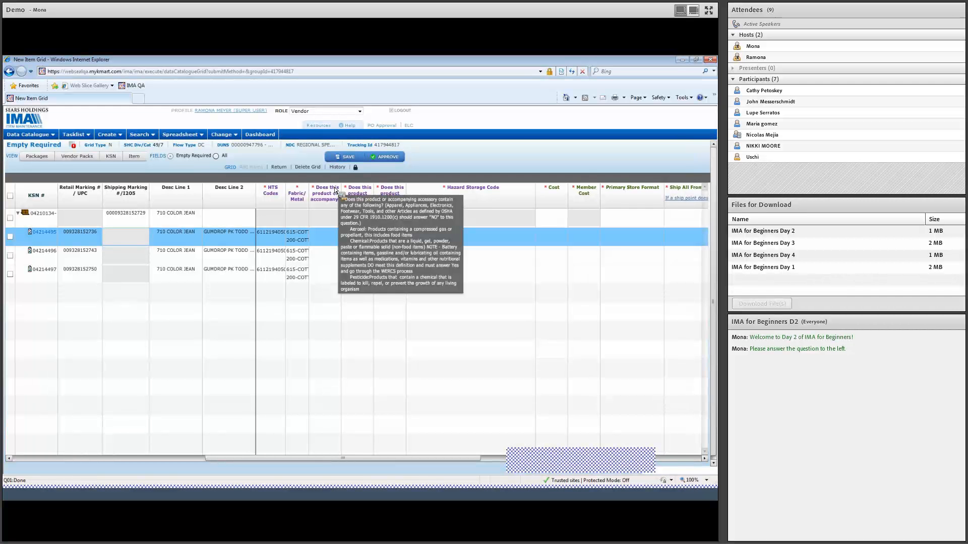
left_click(325, 235)
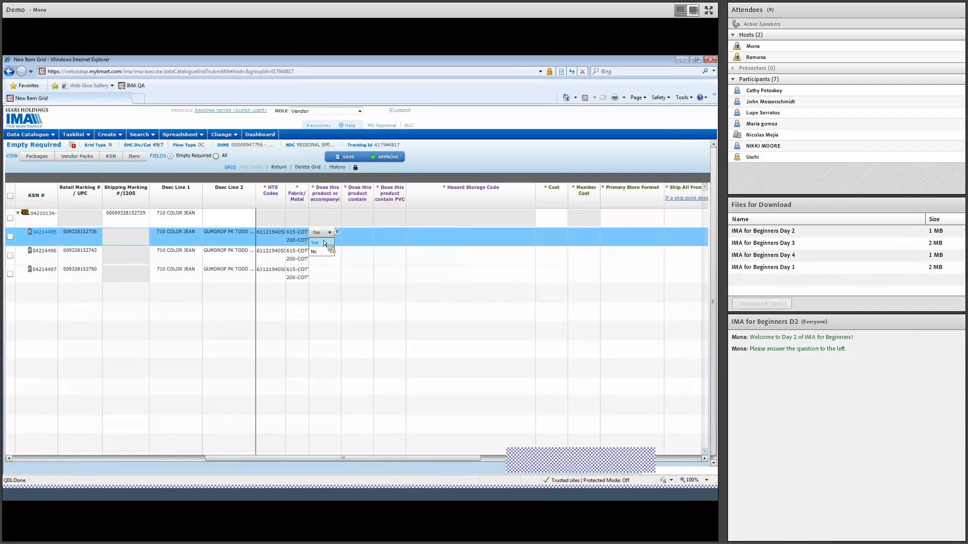
left_click(315, 251)
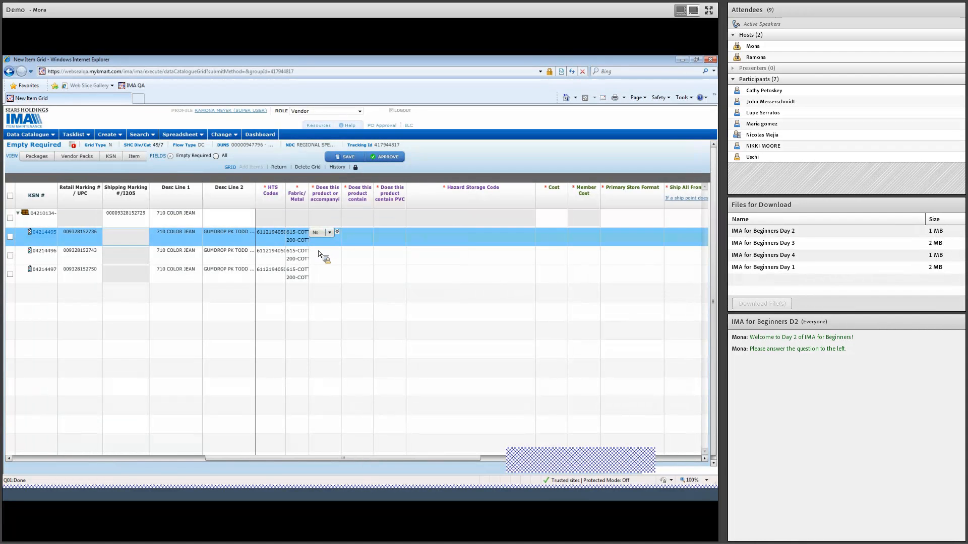
left_click(340, 232)
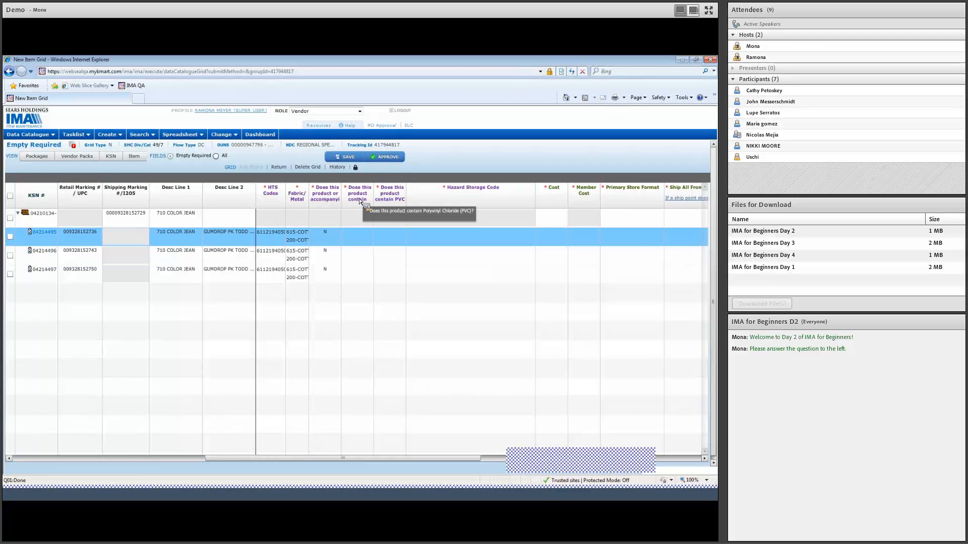
left_click(357, 232)
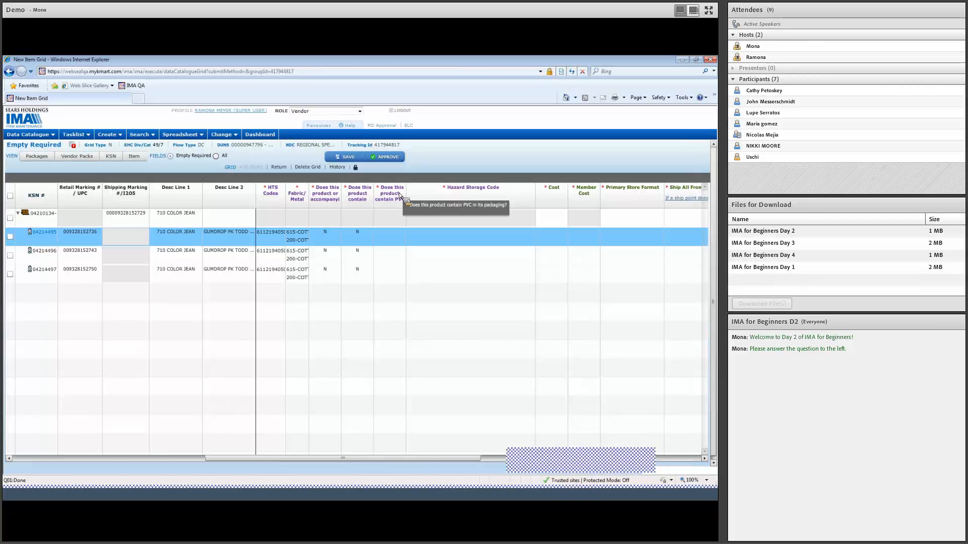
left_click(392, 232)
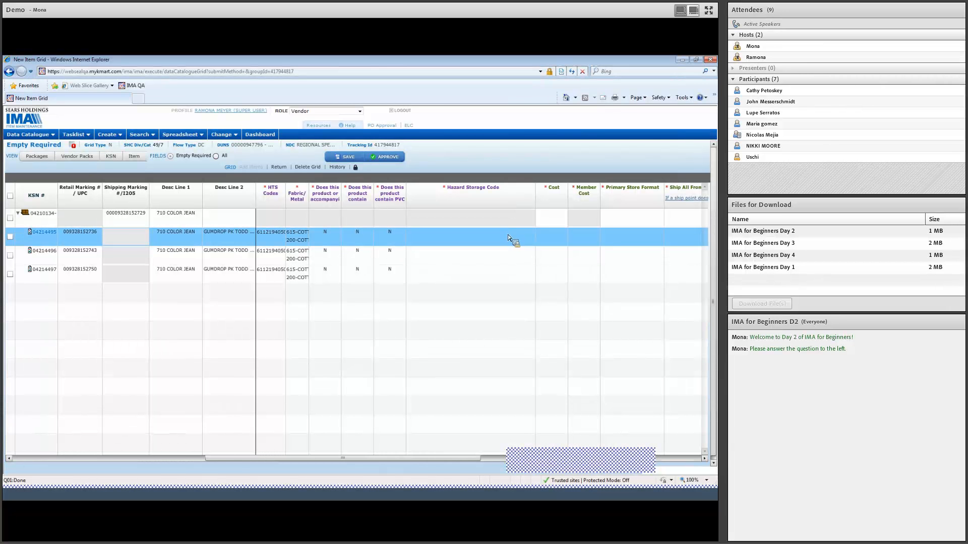
Step: Set the first component's Hazard Storage Code to 0-Not Hazardous/No Storage Risk and copy it down to the other components
left_click(705, 459)
left_click(704, 459)
left_click(704, 459)
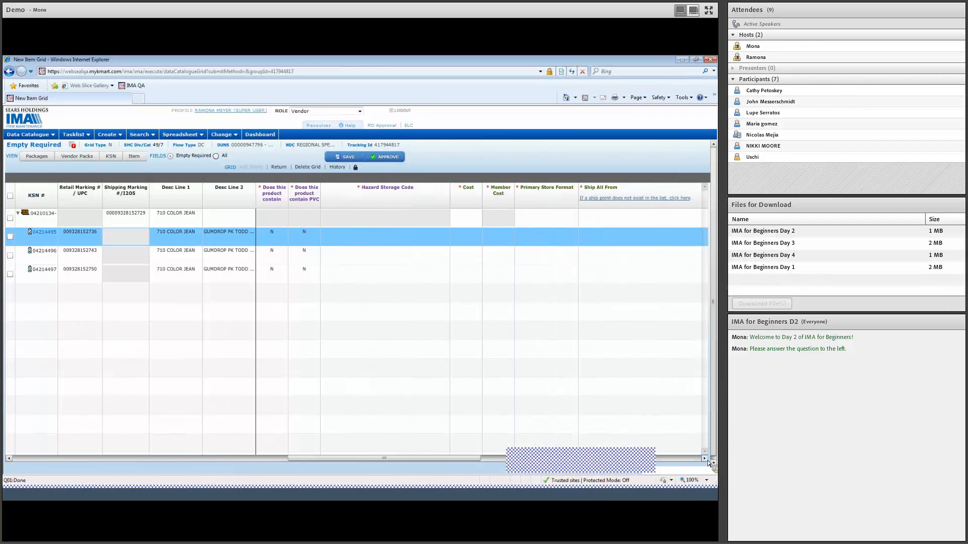
left_click(704, 459)
left_click(362, 233)
left_click(364, 234)
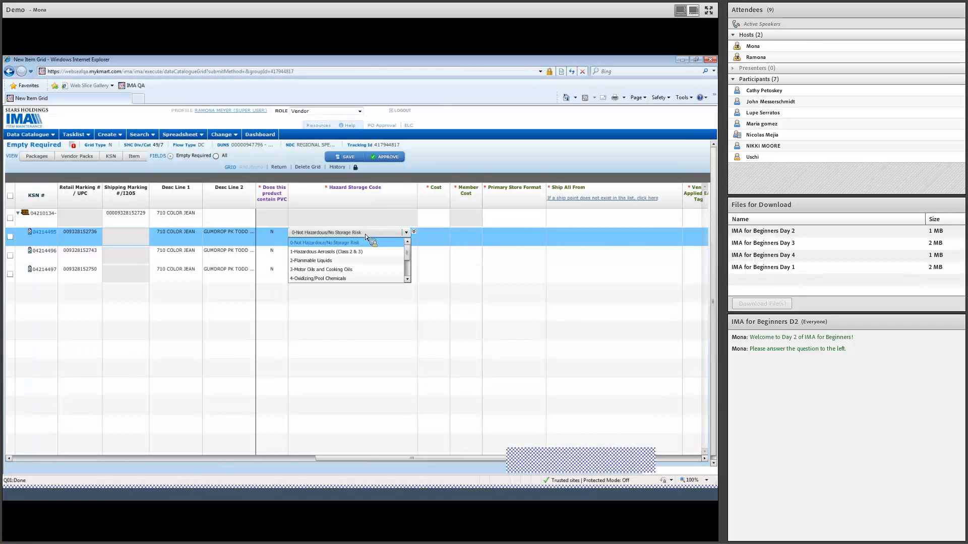
left_click_drag(409, 256, 410, 273)
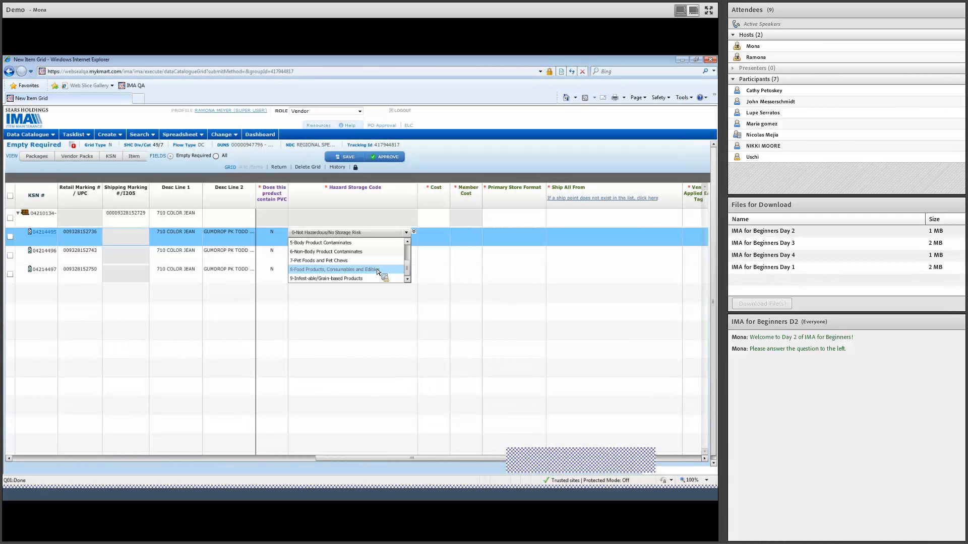
left_click_drag(406, 272, 410, 259)
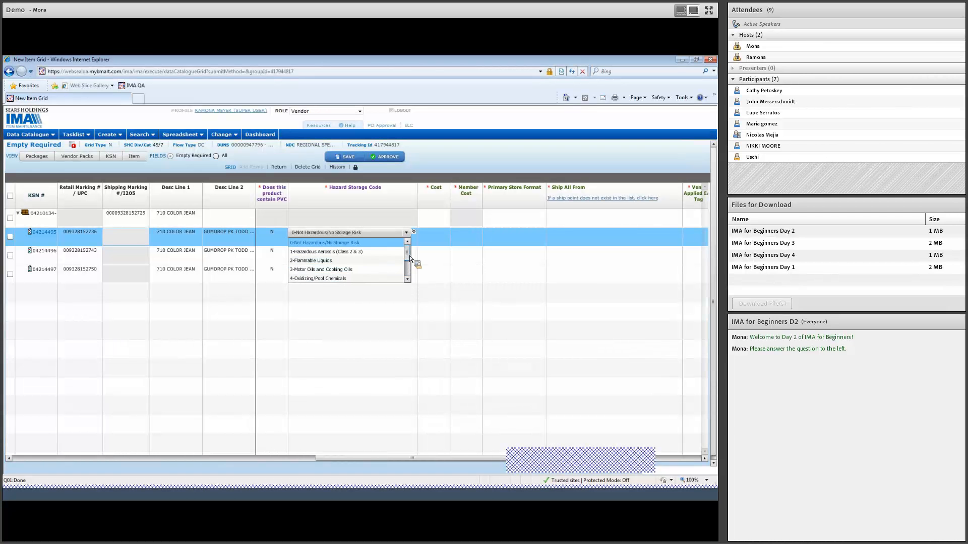
left_click(379, 246)
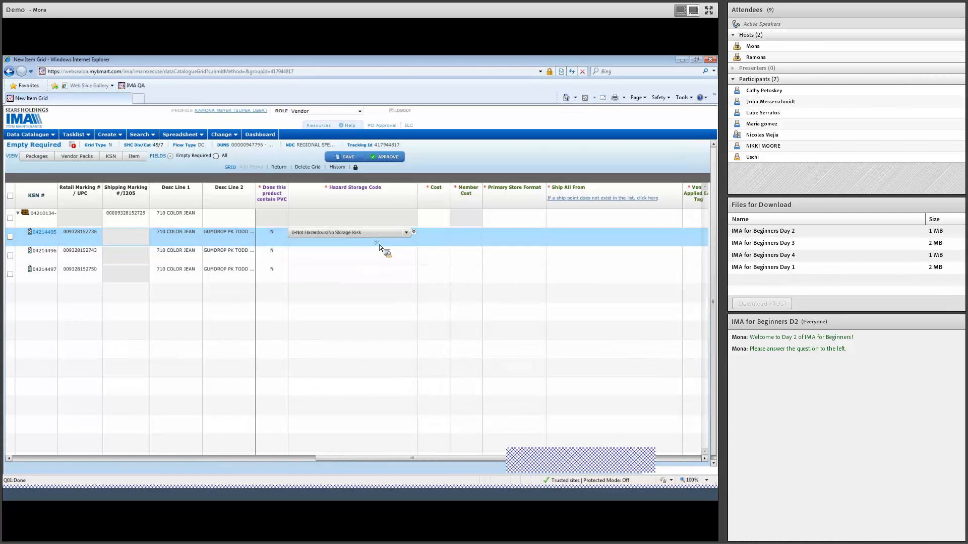
left_click(414, 232)
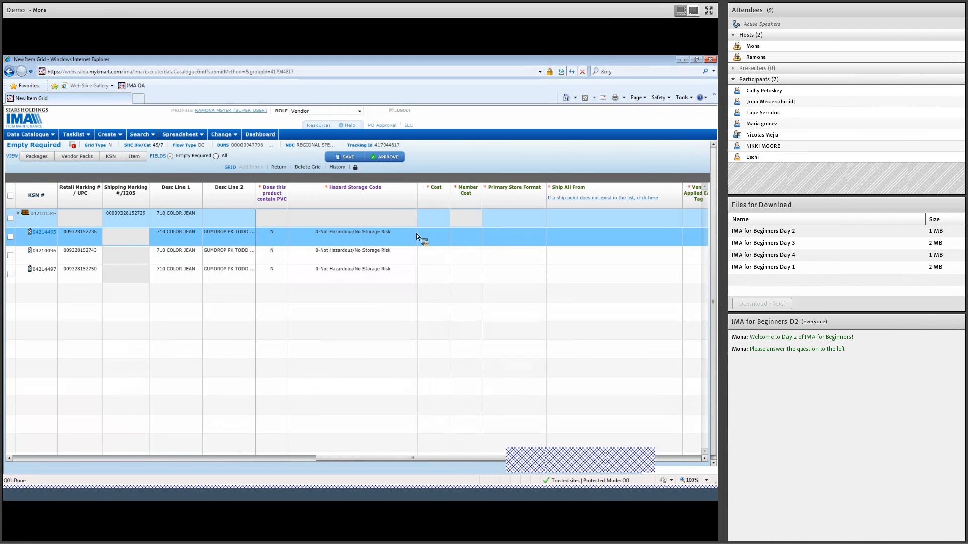
Step: Set the first component's Cost to 9.99 and copy it down to the other components
left_click(431, 233)
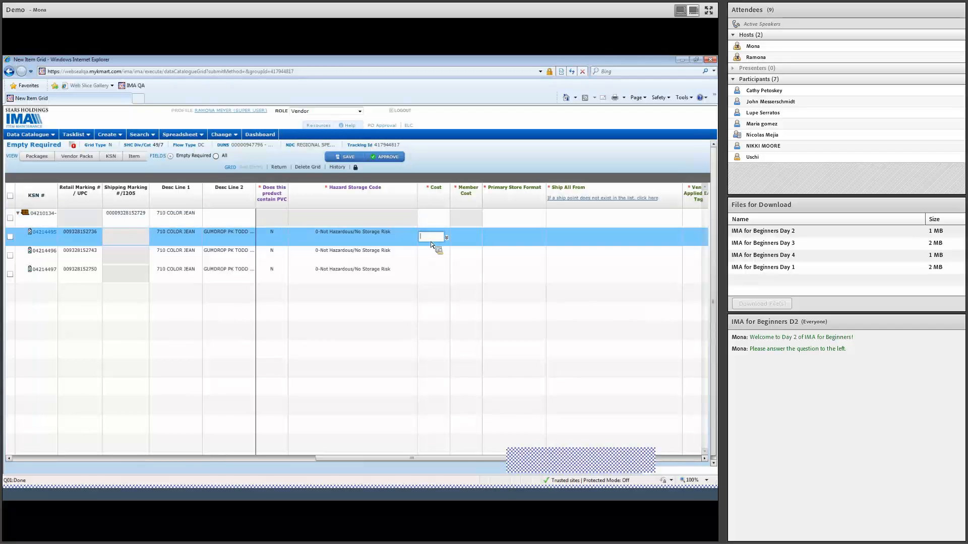
type("9.99")
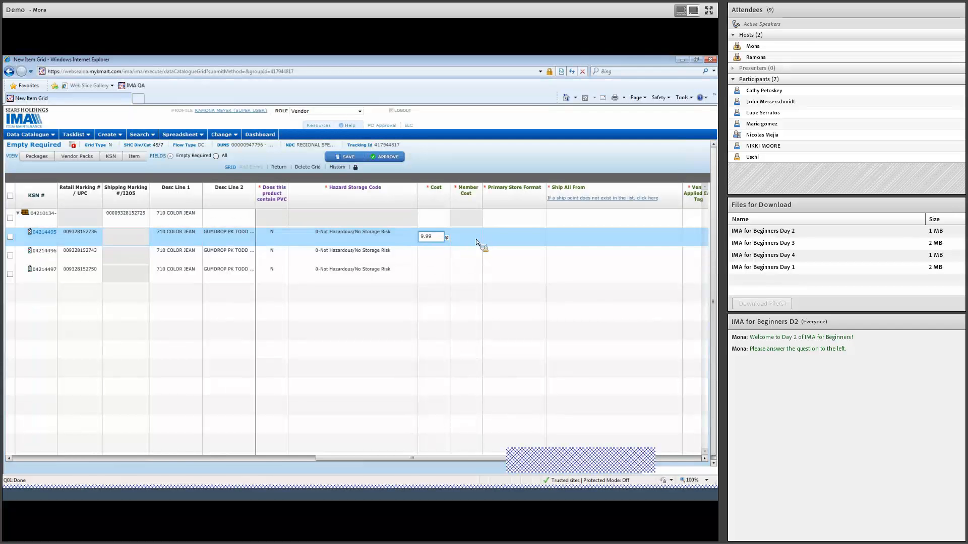
key("Return")
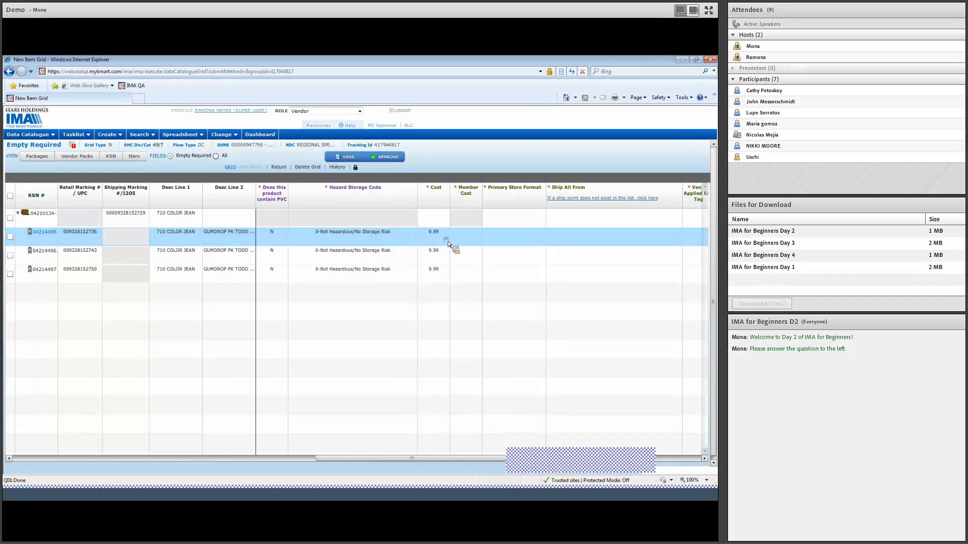
left_click(466, 239)
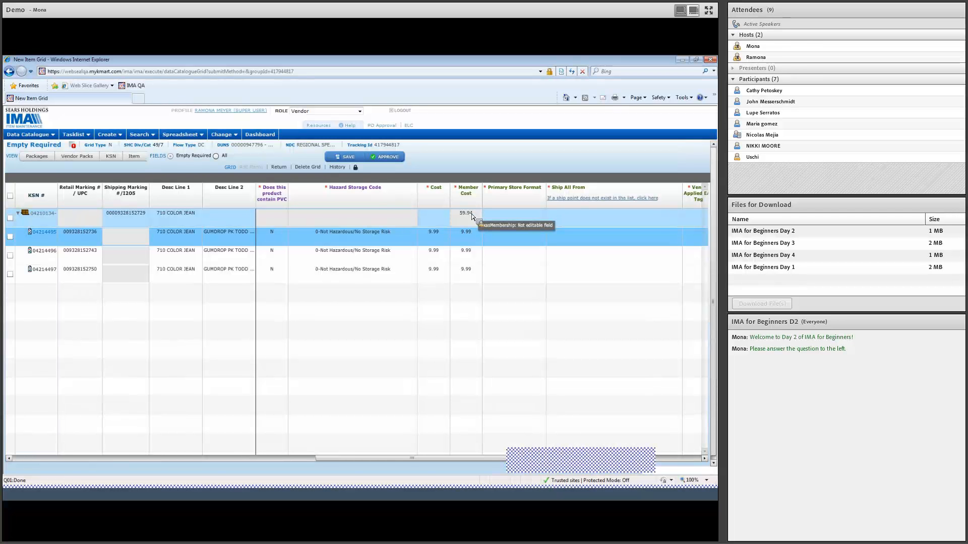
Step: Set the prepack's Cost to 59.94
left_click(434, 216)
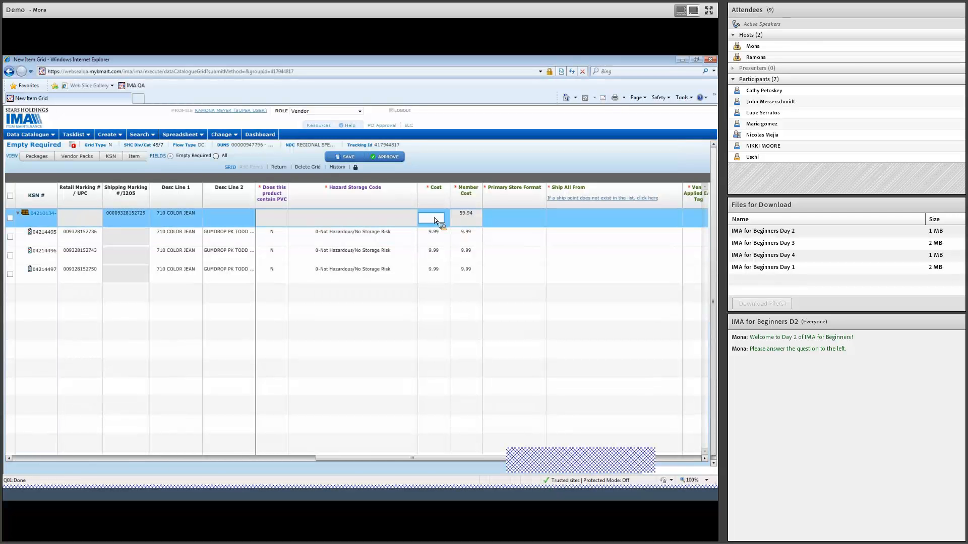
type("59.94")
left_click(458, 224)
Step: Set the prepack's Primary Store Format to KMRT-ALL KMART STORES (NO DELETE DATE)
left_click(704, 459)
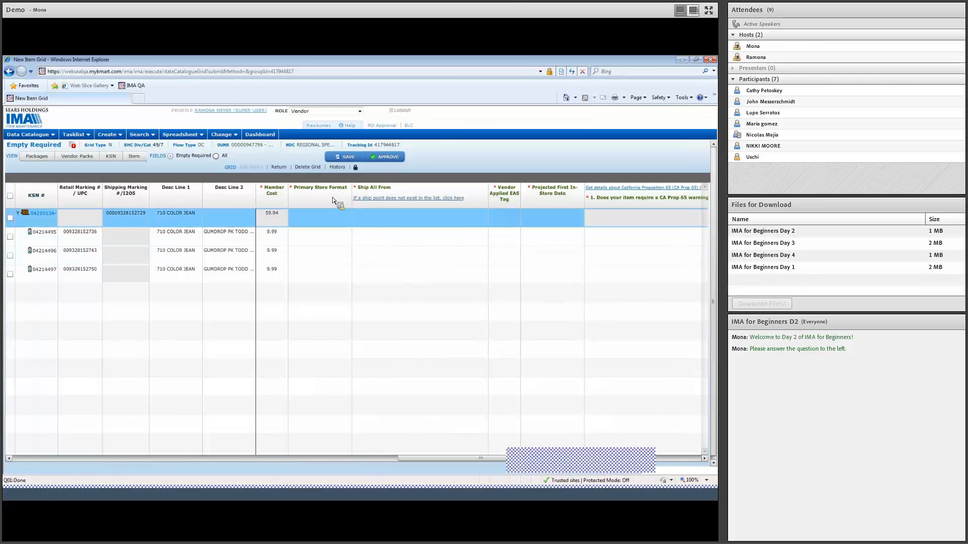
left_click(330, 216)
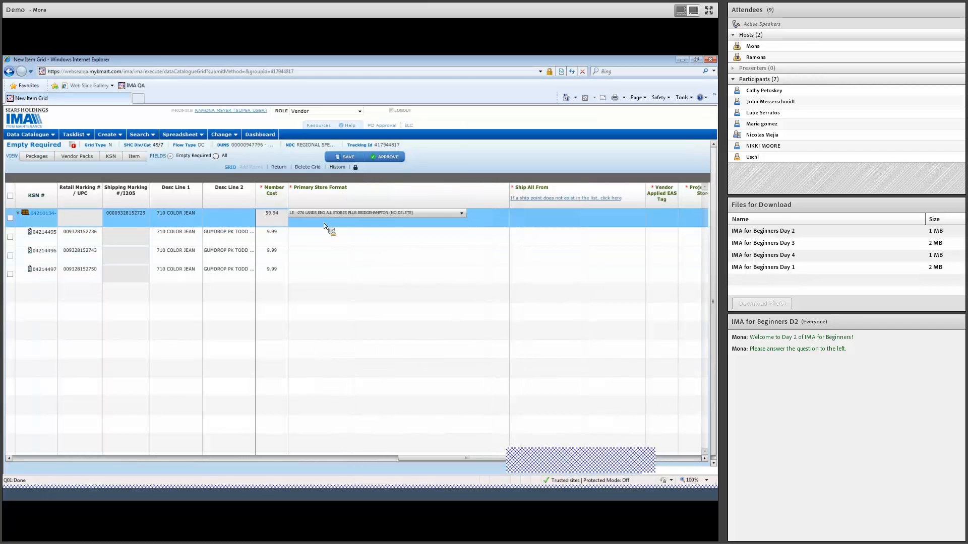
left_click(445, 216)
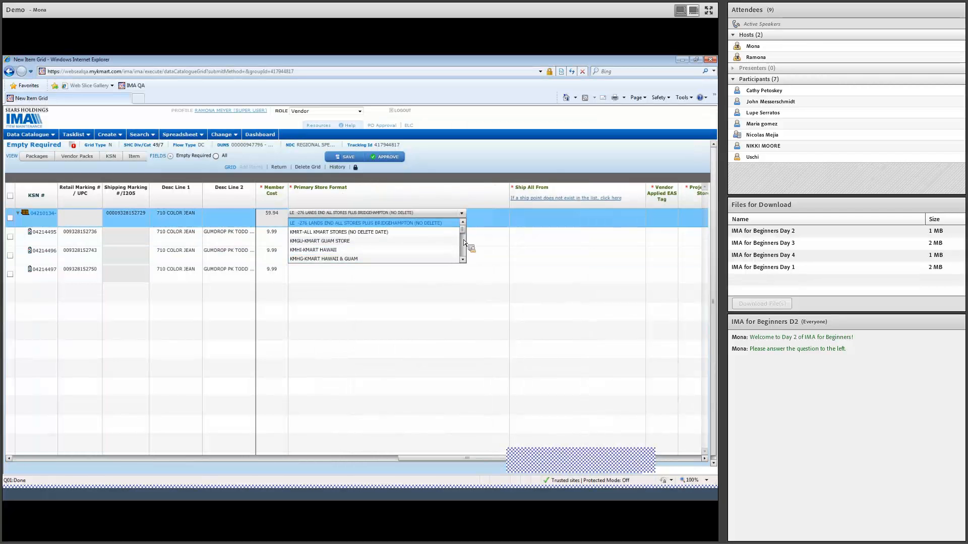
left_click(383, 234)
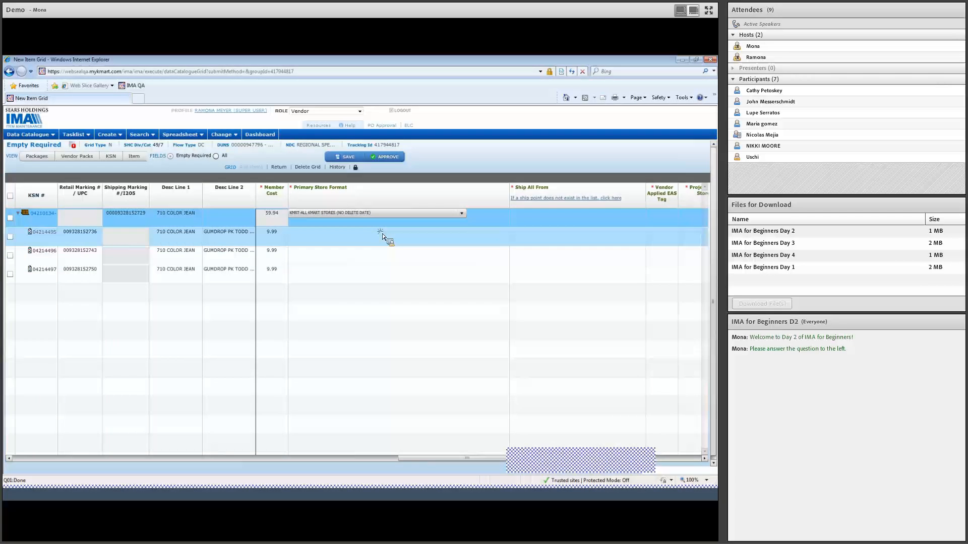
Step: Set the first component's Primary Store Format to KMRT-ALL KMART STORES (NO DELETE DATE) and copy it down to the other components
left_click(317, 232)
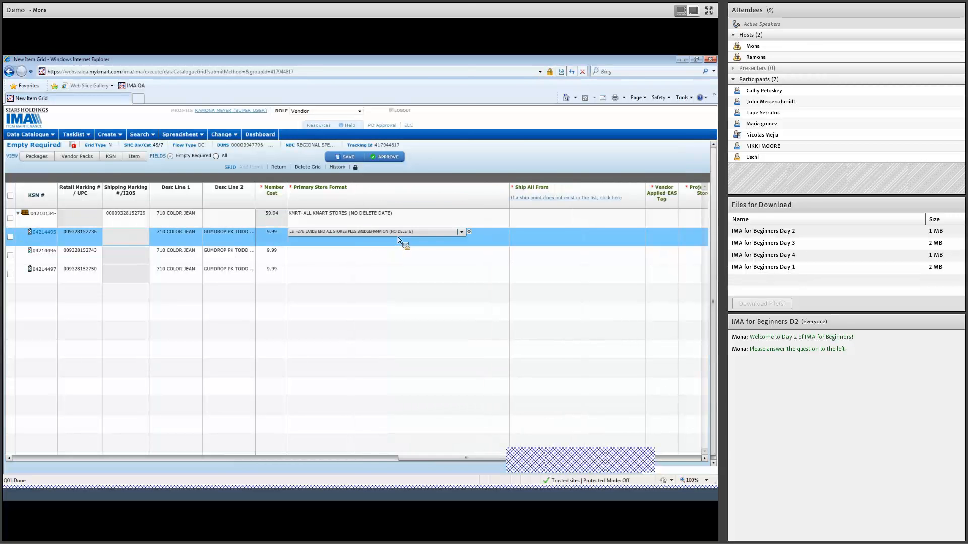
left_click(366, 231)
left_click(337, 251)
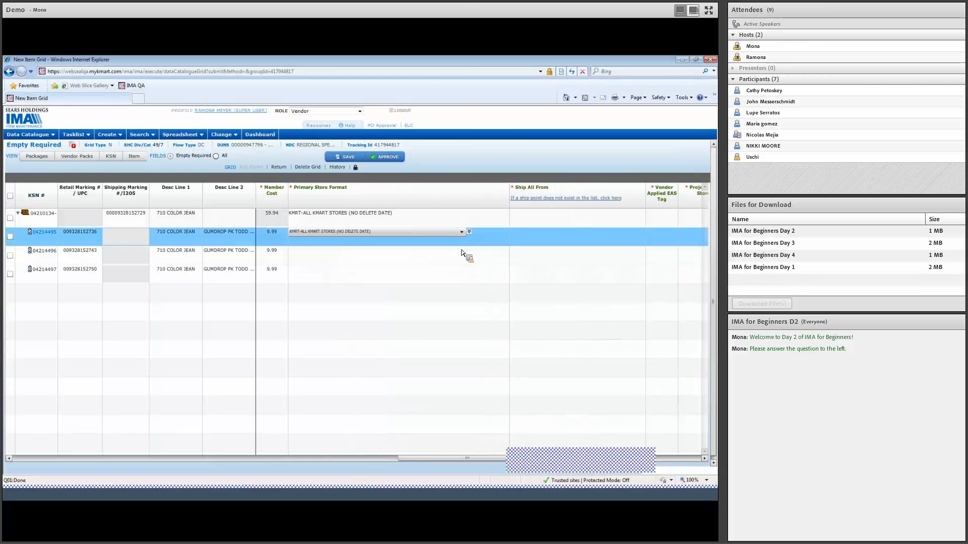
left_click(469, 234)
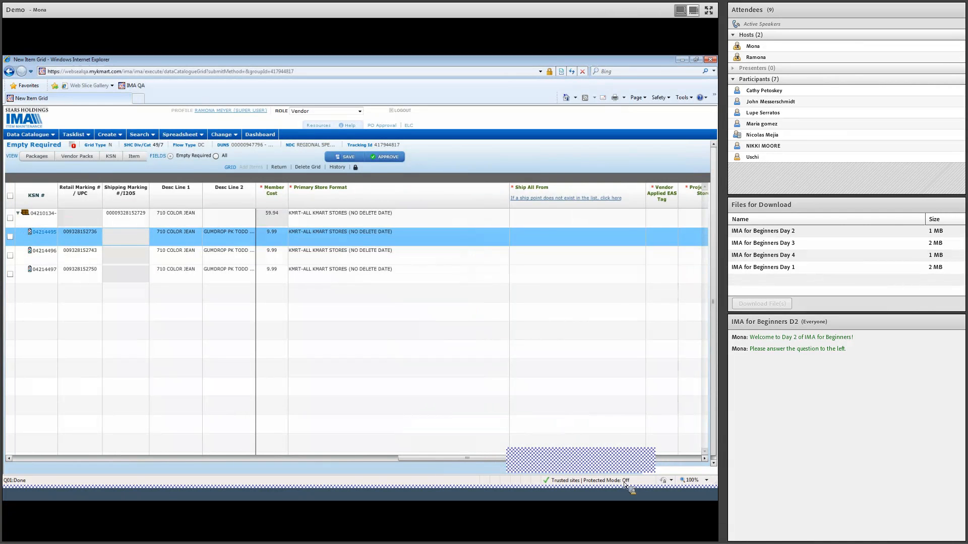
Step: Set the first component's Ship All From to the Bayonne, NJ ship point and copy it down to the other components
left_click(704, 458)
left_click(708, 462)
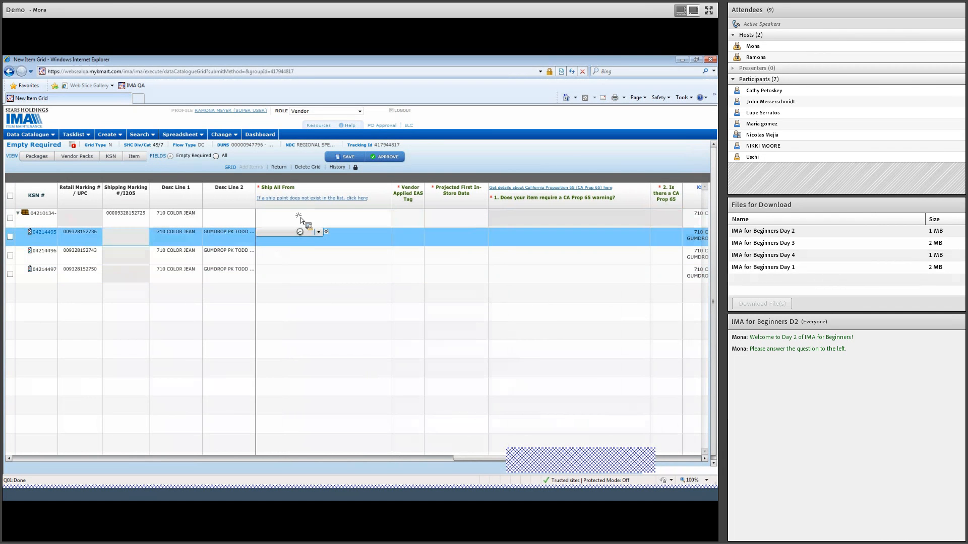
left_click(302, 234)
left_click(301, 234)
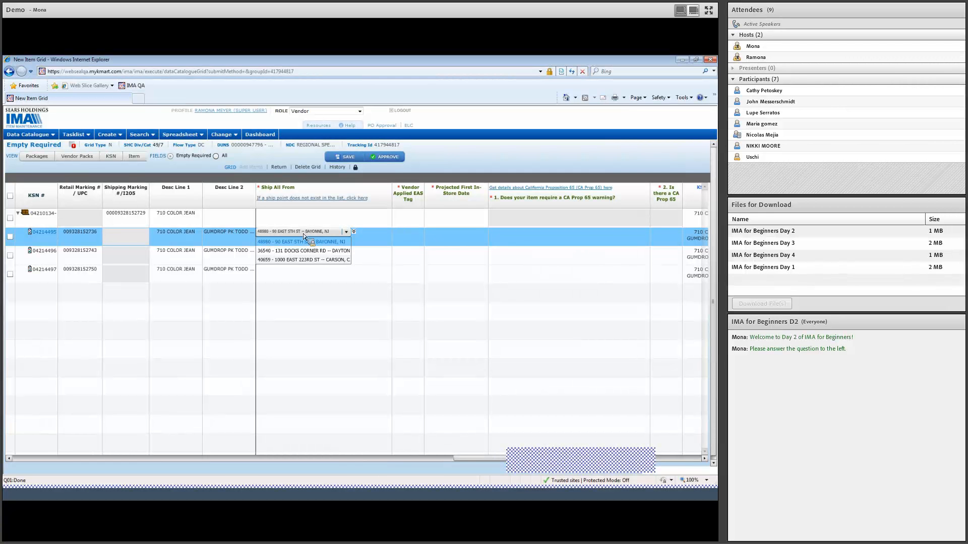
left_click(305, 242)
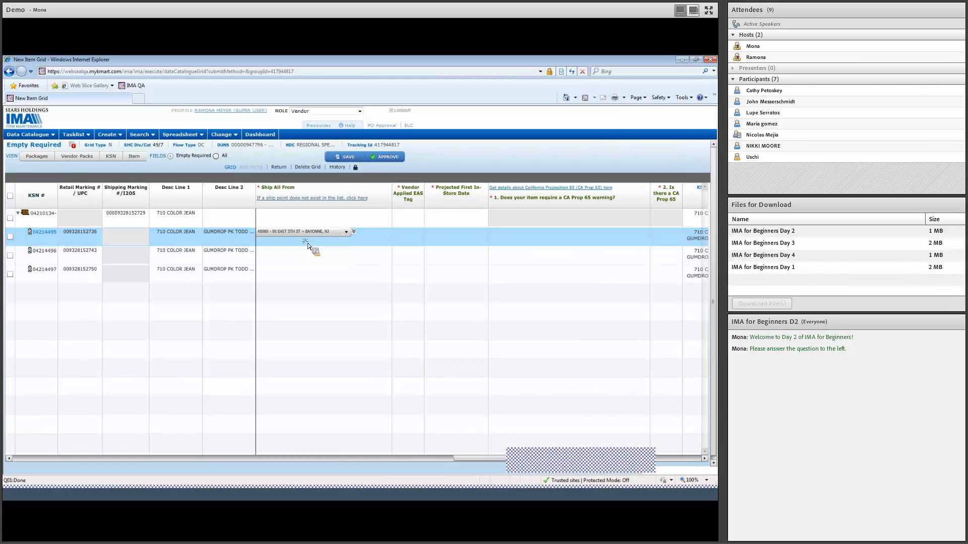
left_click(354, 232)
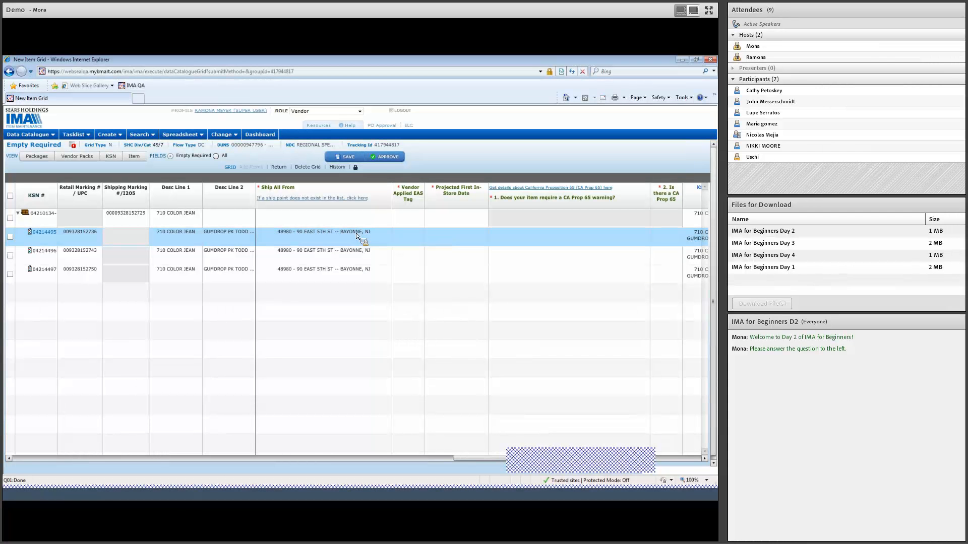
Step: Set the prepack's Ship All From to the Bayonne, NJ ship point
left_click(427, 233)
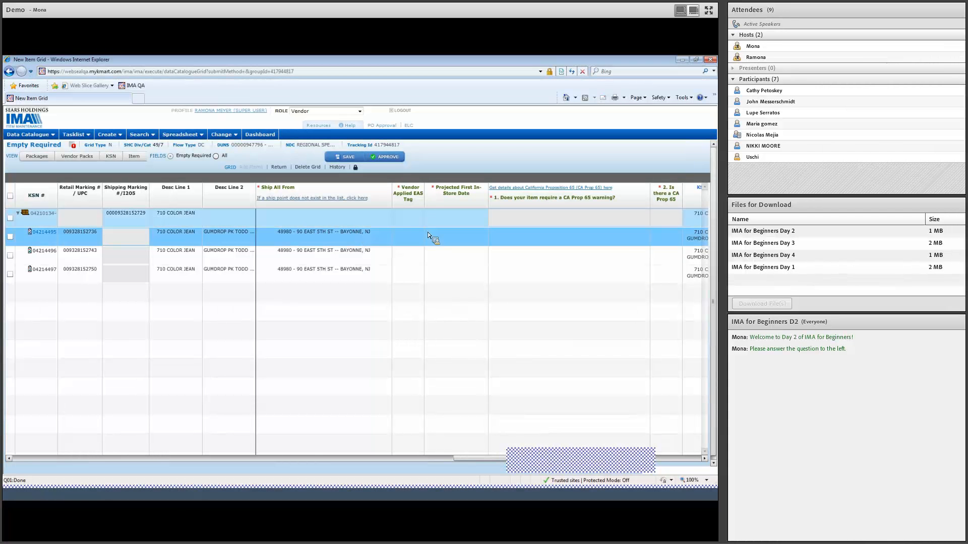
left_click(357, 218)
left_click(346, 214)
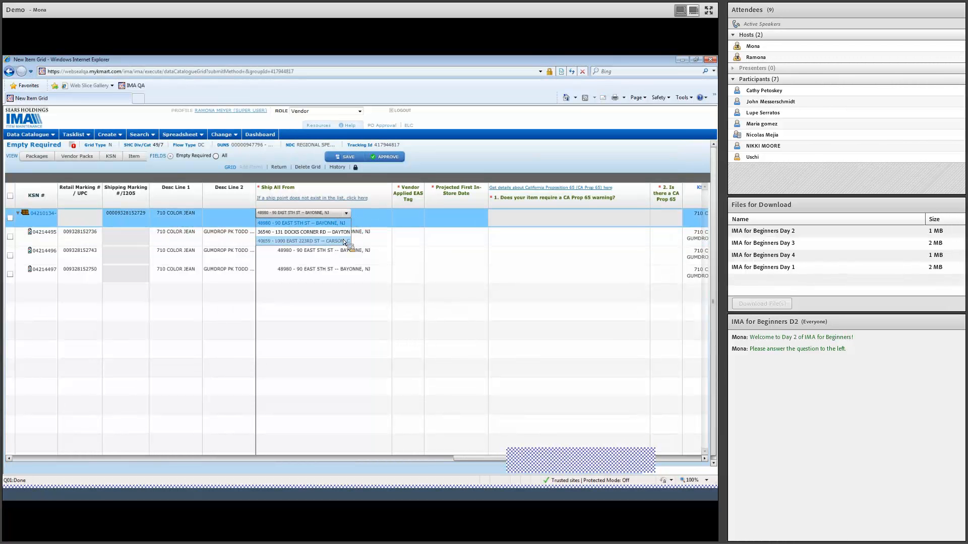
left_click(344, 226)
Step: Set Vendor Applied EAS Tag to No for the prepack and all of its components
left_click(411, 218)
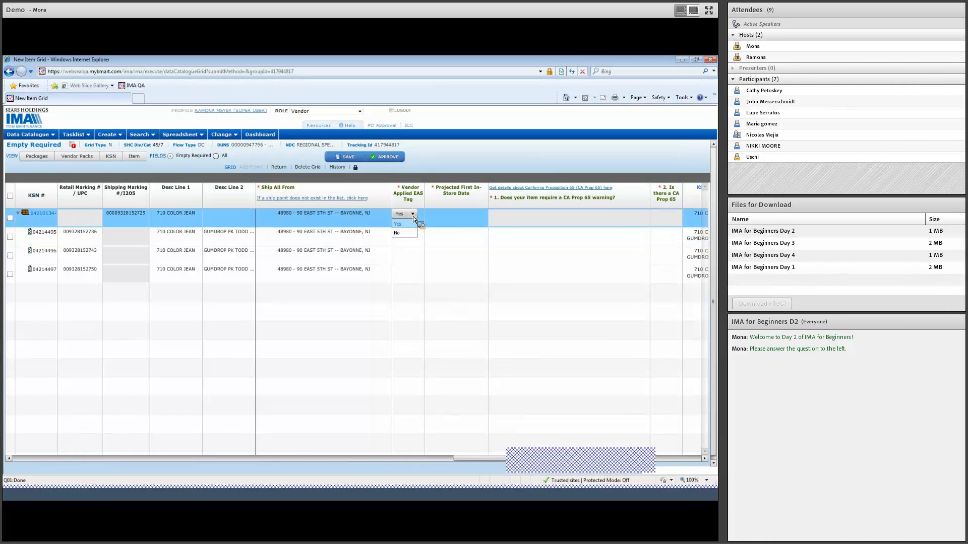
left_click(406, 232)
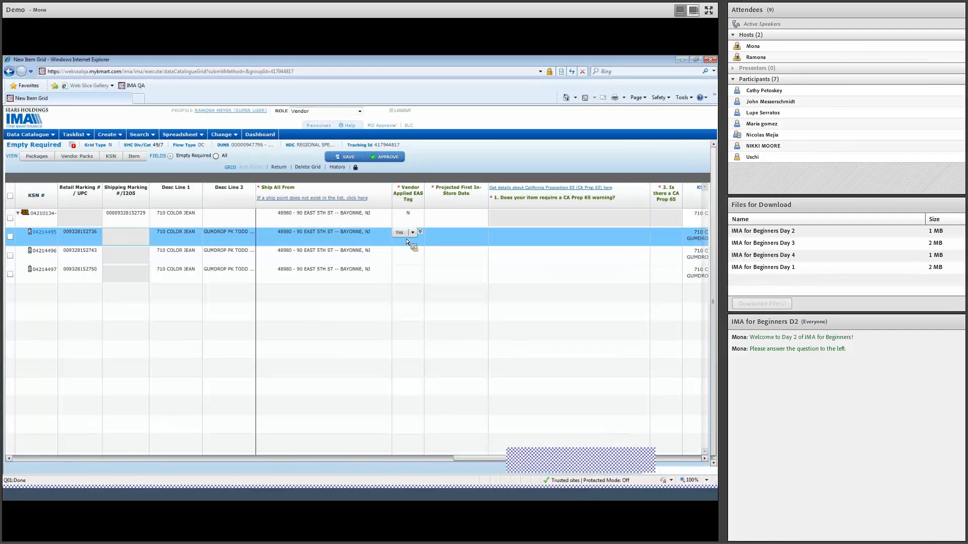
left_click(407, 251)
Step: Set the Projected First In-Store Date to 05/31/2017 for the prepack and first component, and copy it down to the other components
left_click(453, 225)
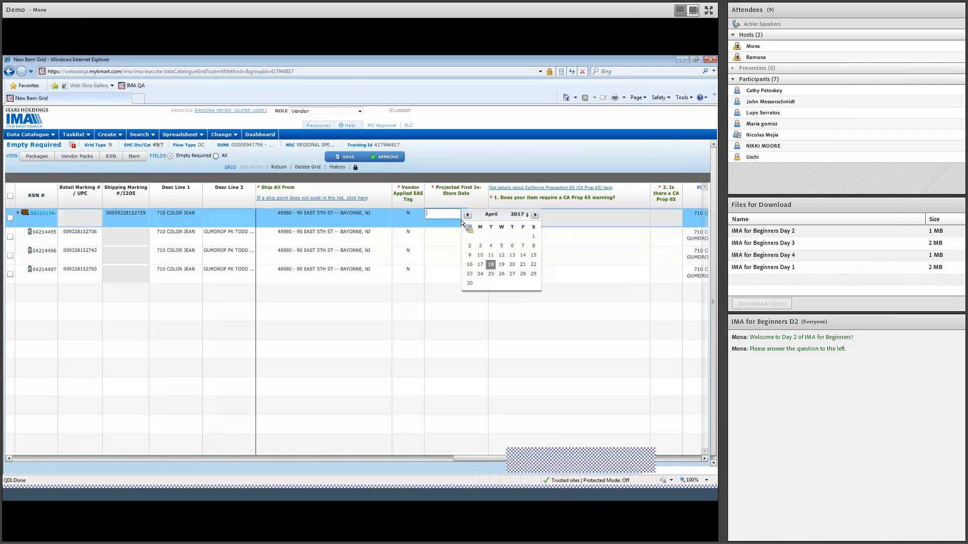
left_click(534, 214)
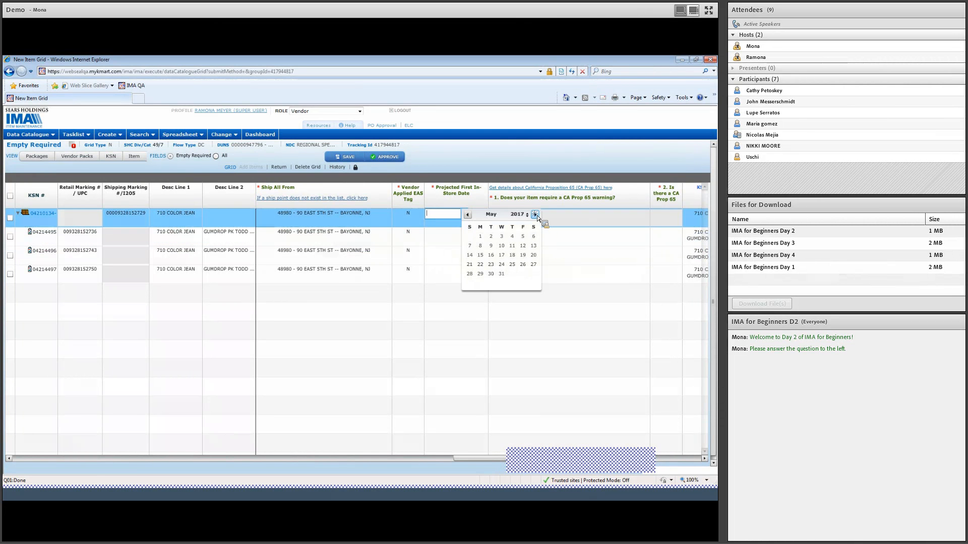
left_click(504, 276)
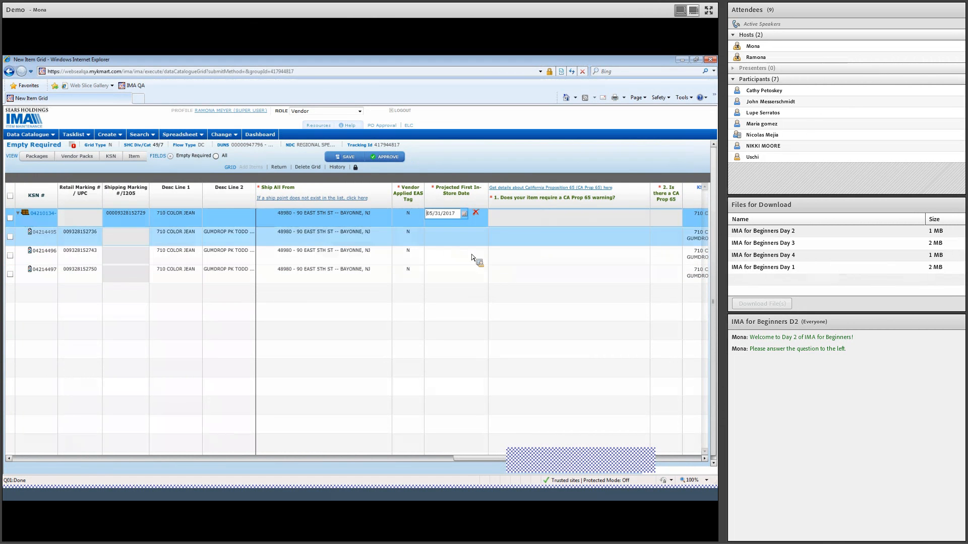
left_click(457, 241)
left_click(535, 233)
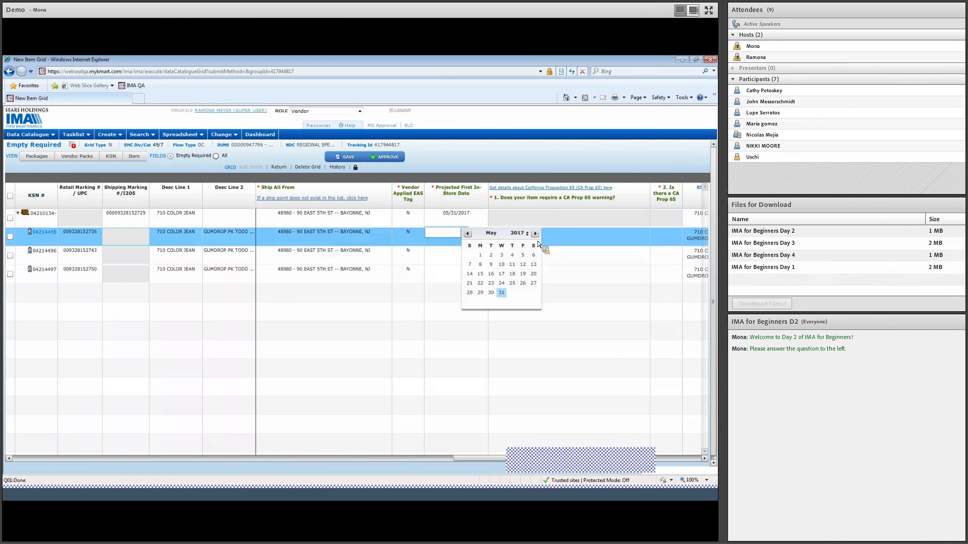
left_click(501, 292)
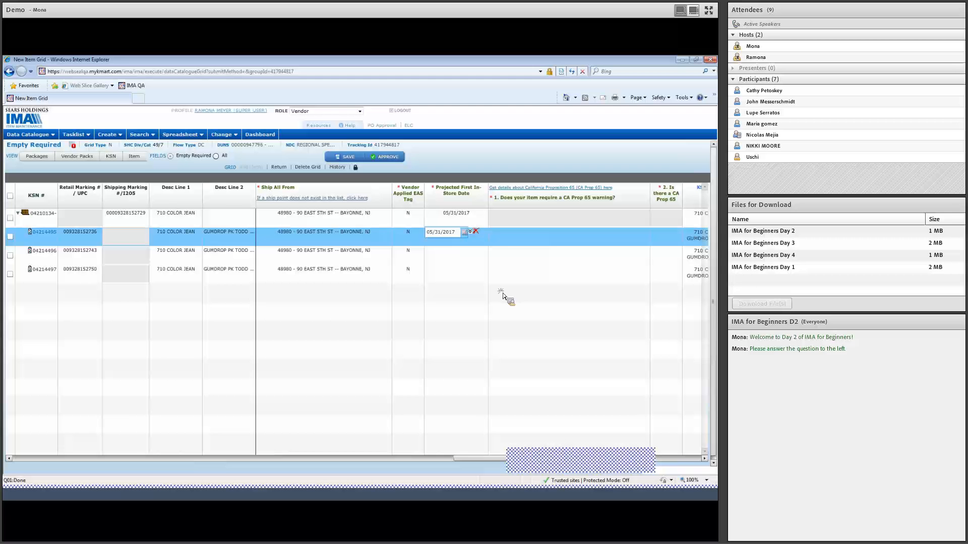
left_click(471, 232)
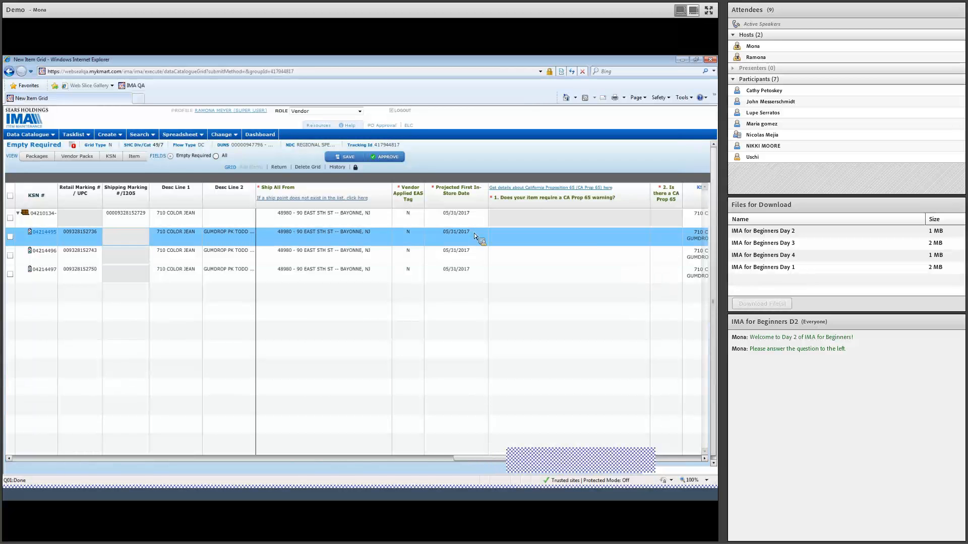
Step: Answer the components' CA Prop 65 warning question with "Tested - Does not contain any CA Prop65 chemicals" and the warning label question with No
left_click(704, 459)
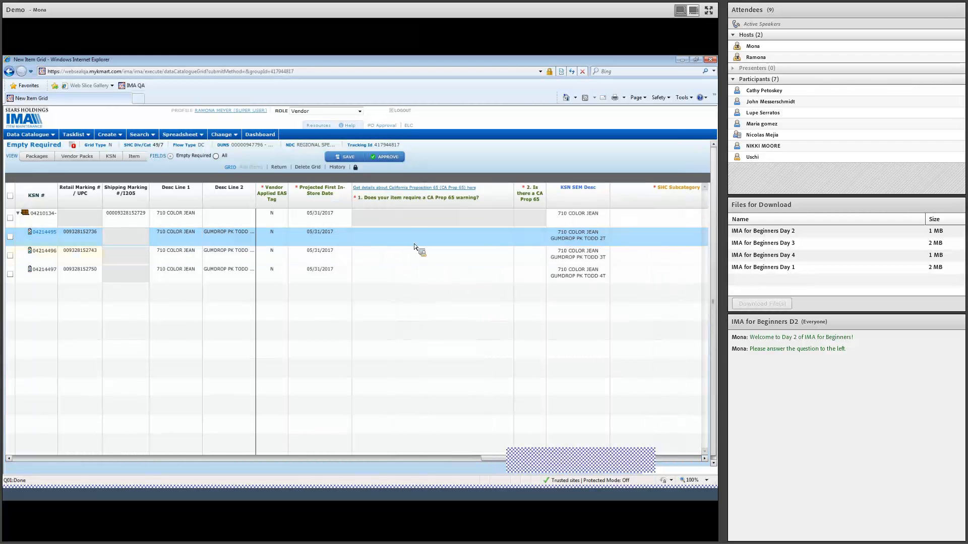
mouse_move(449, 221)
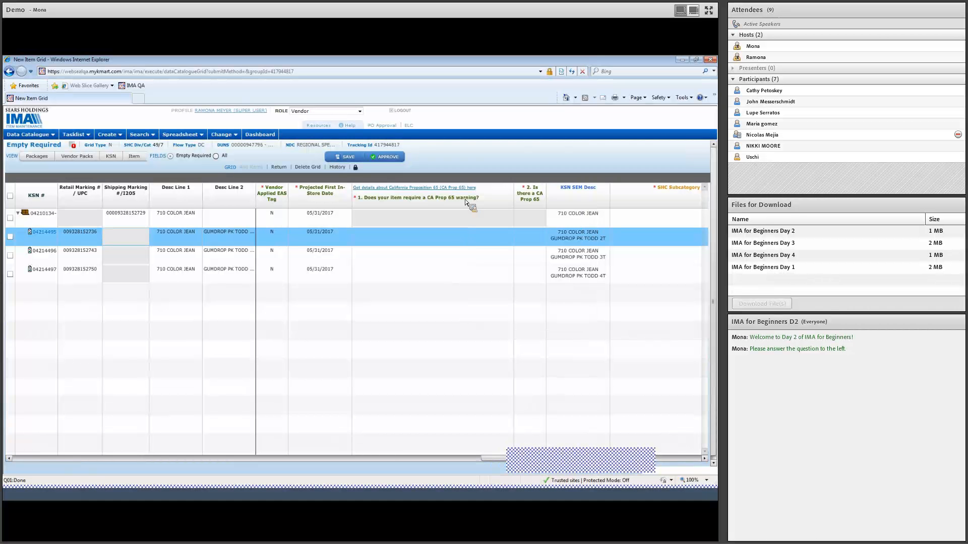
left_click(461, 234)
left_click(464, 235)
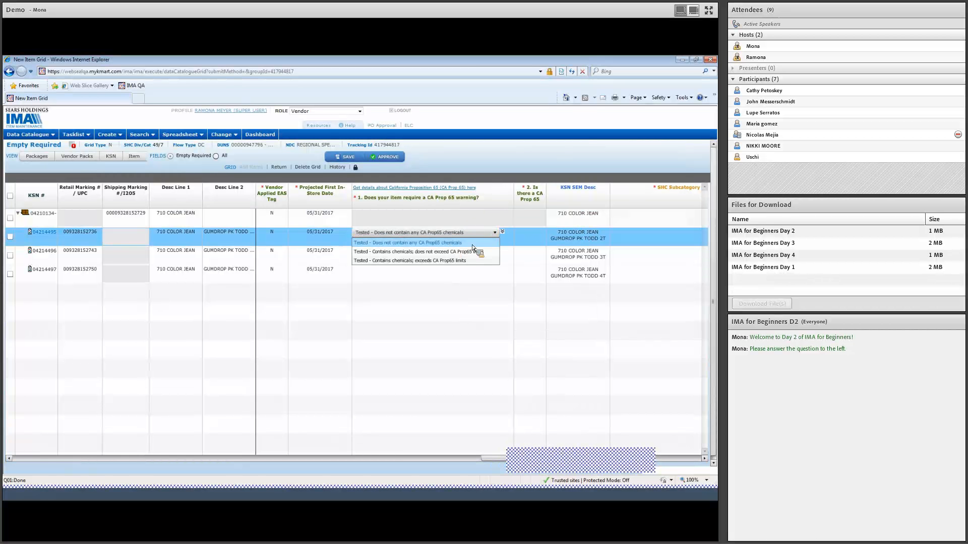
left_click(473, 246)
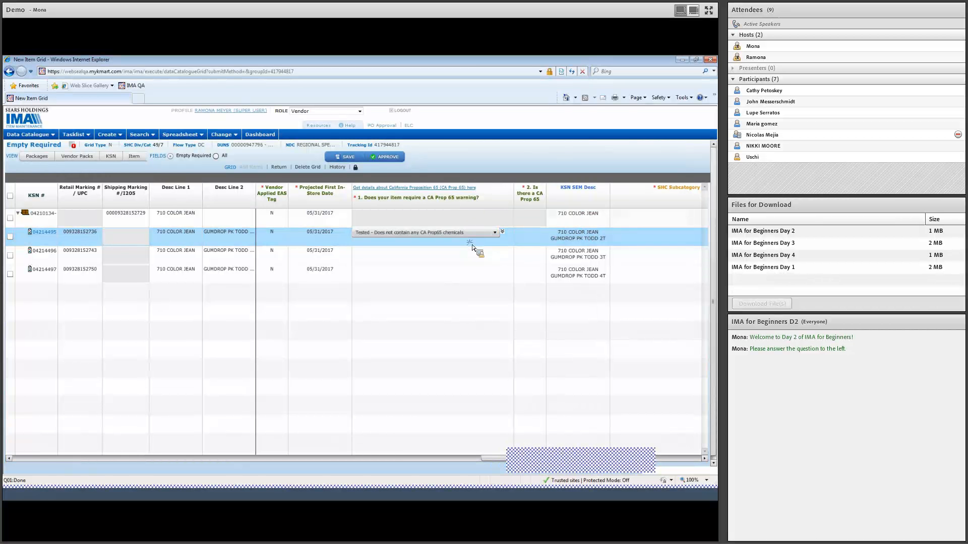
left_click(503, 232)
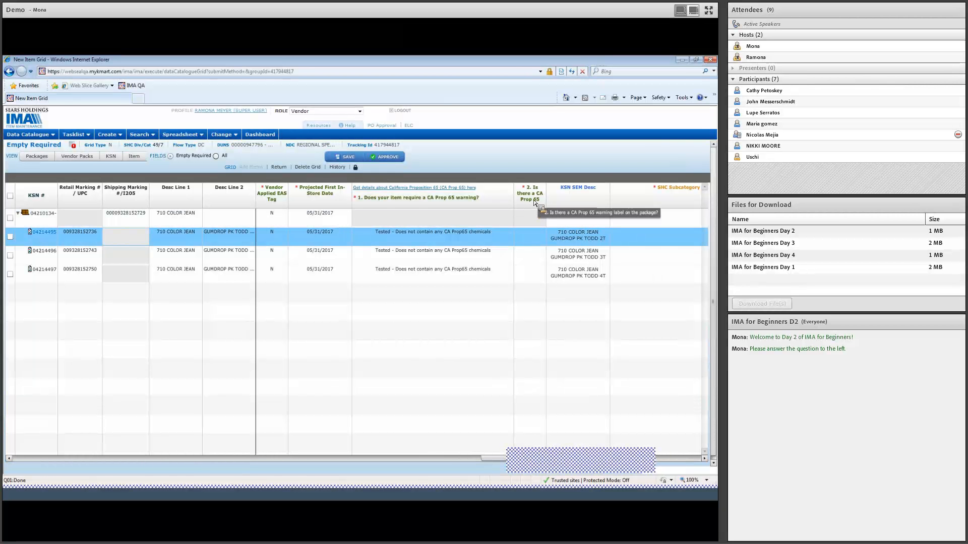
left_click(521, 236)
left_click(529, 251)
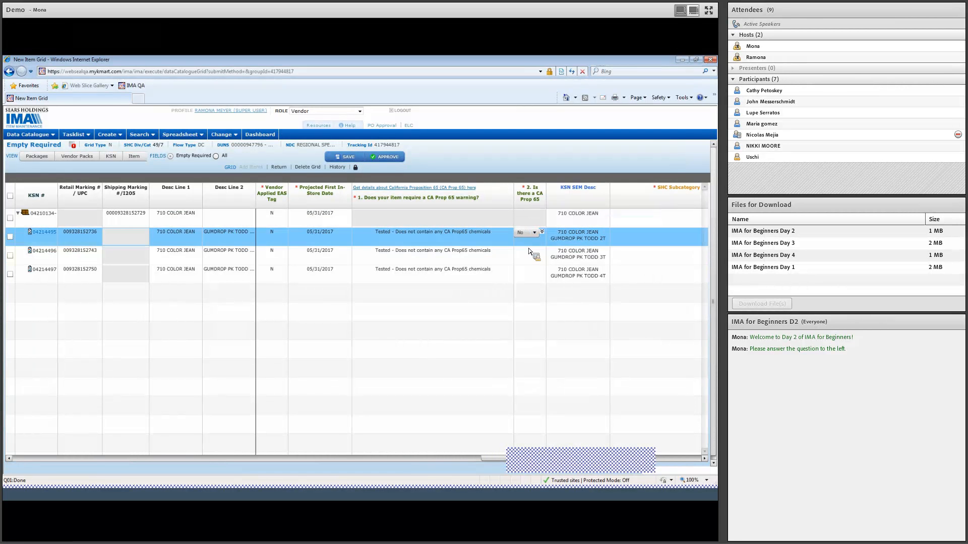
Step: Set the SHC Subcategory to 3 - INTL BOYS JEANS 4-7 for the prepack and first component, and copy it down to the other components
left_click(704, 459)
left_click(704, 458)
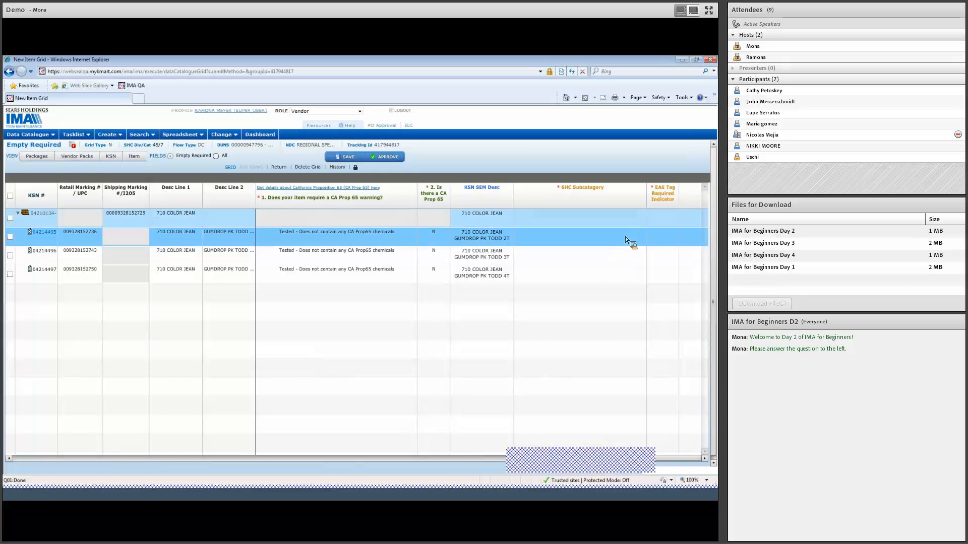
left_click(609, 217)
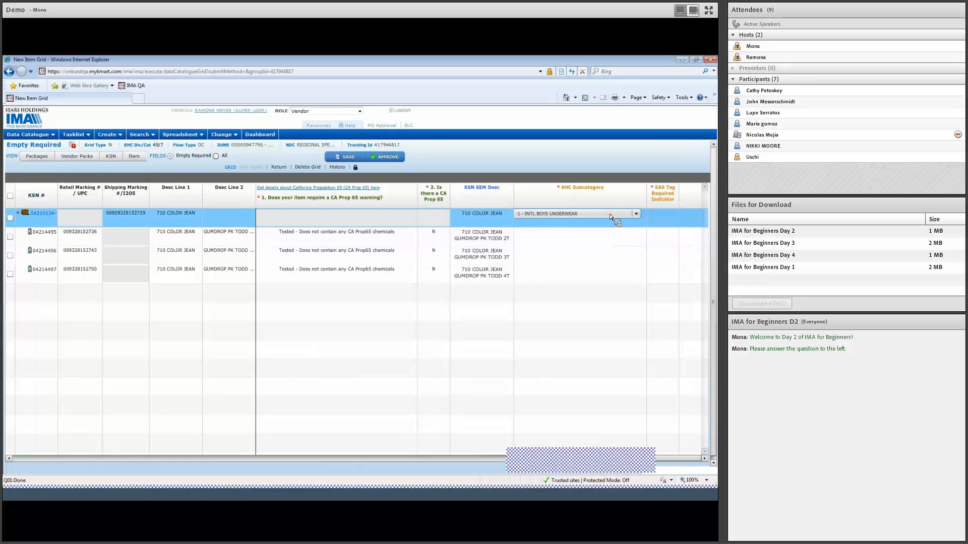
left_click(611, 214)
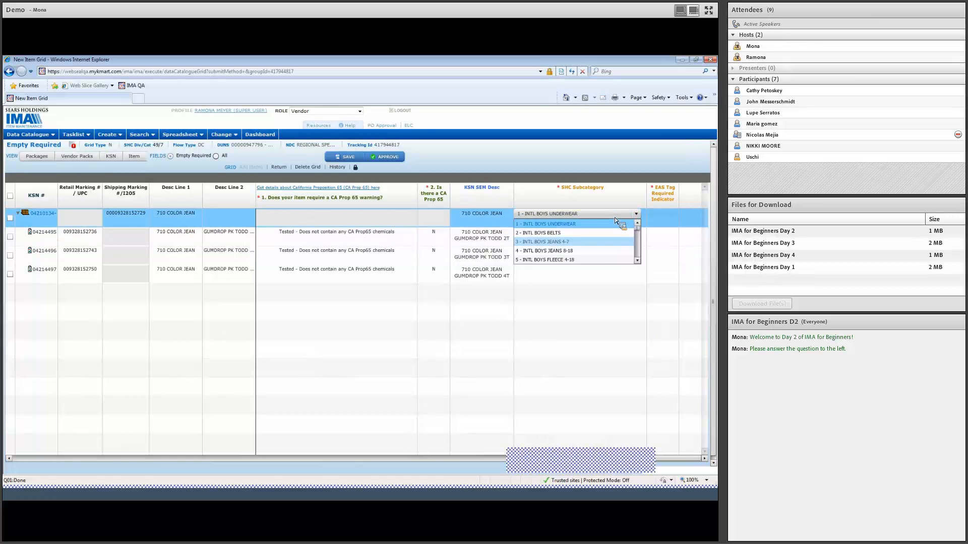
left_click(603, 240)
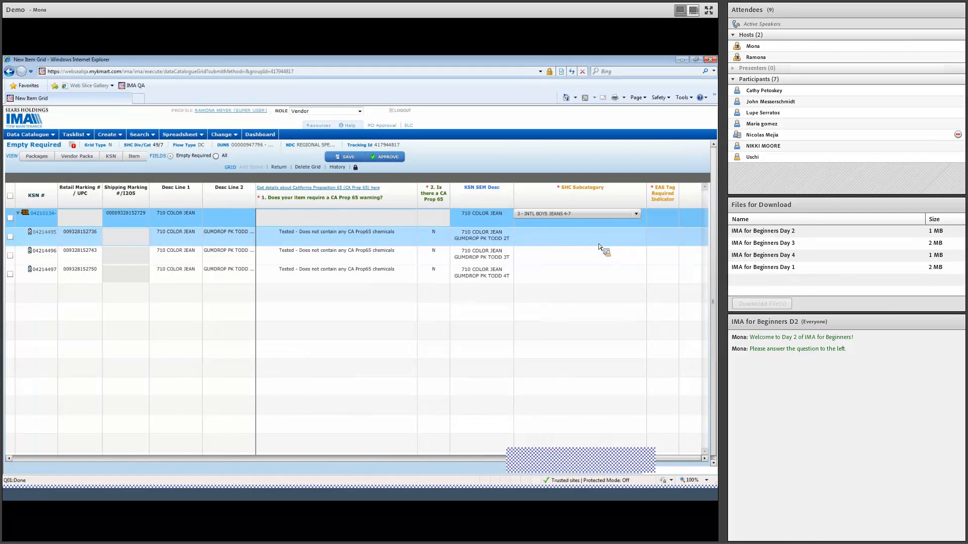
left_click(598, 239)
left_click(598, 238)
left_click(589, 264)
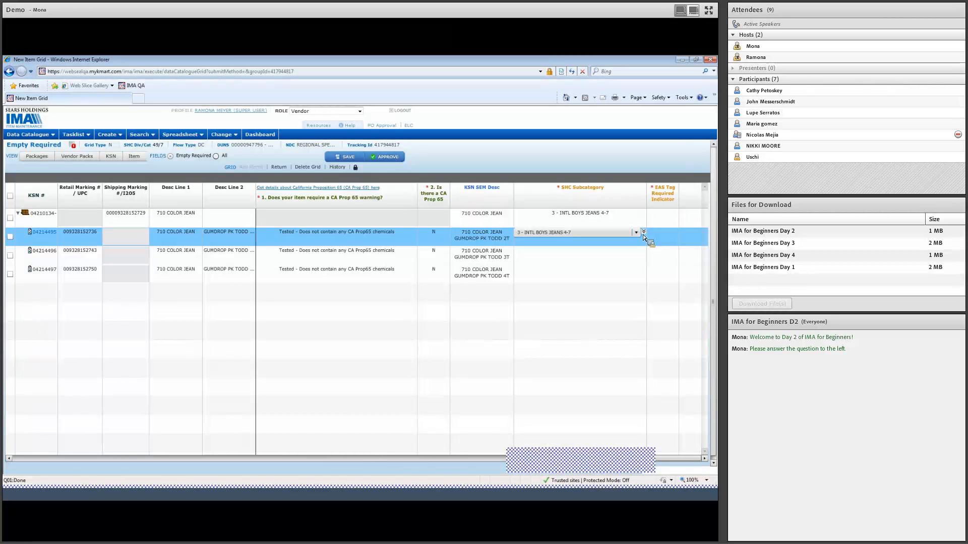
left_click(643, 232)
Step: Set the EAS Tag Required Indicator to No for the prepack and all of its components
left_click(655, 221)
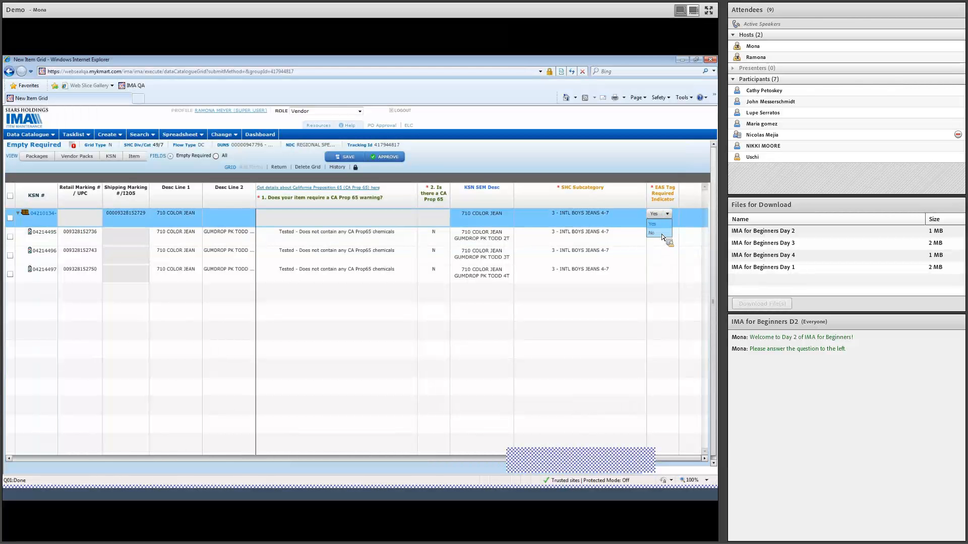
left_click(661, 233)
left_click(662, 234)
left_click(659, 233)
left_click(656, 252)
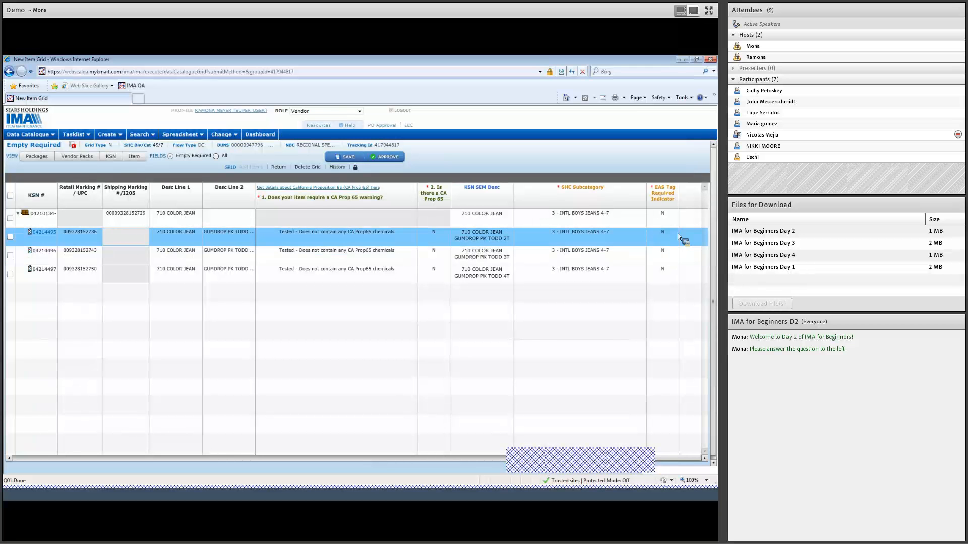